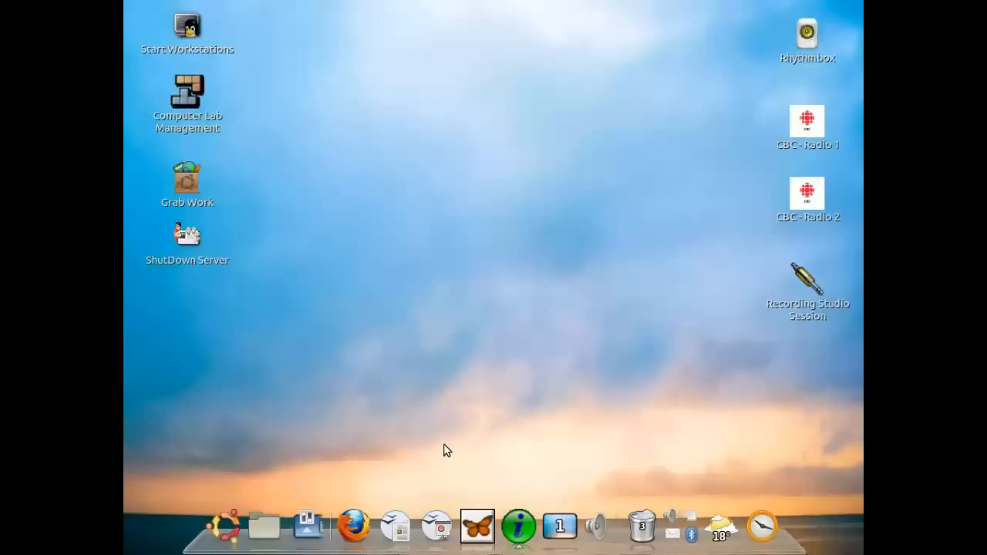
Launch Firefox and open the Westminster Computer Lab Online AVIT Request Form
{"action": "left_click", "coordinate": [354, 525]}
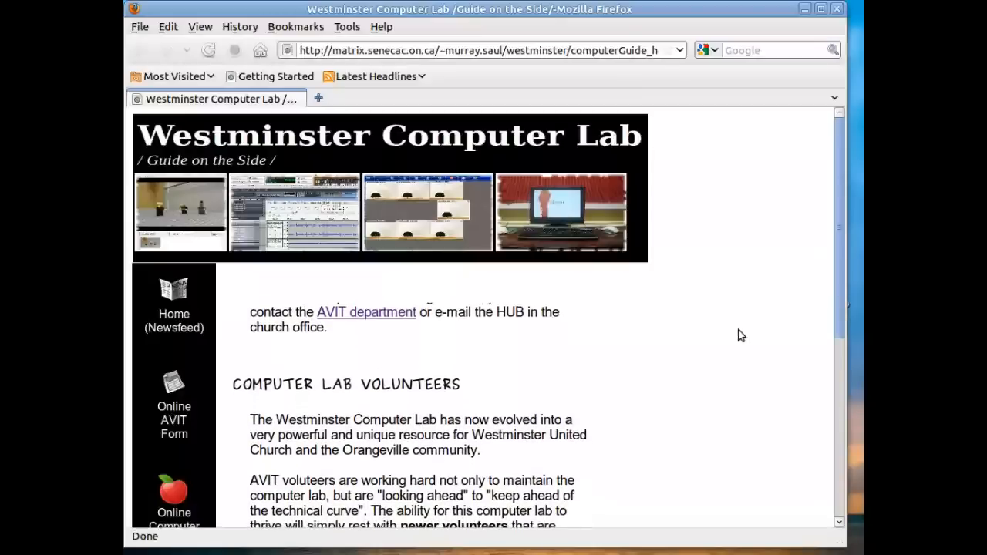
{"action": "scroll", "coordinate": [739, 333], "scroll_direction": "down", "scroll_amount": 5}
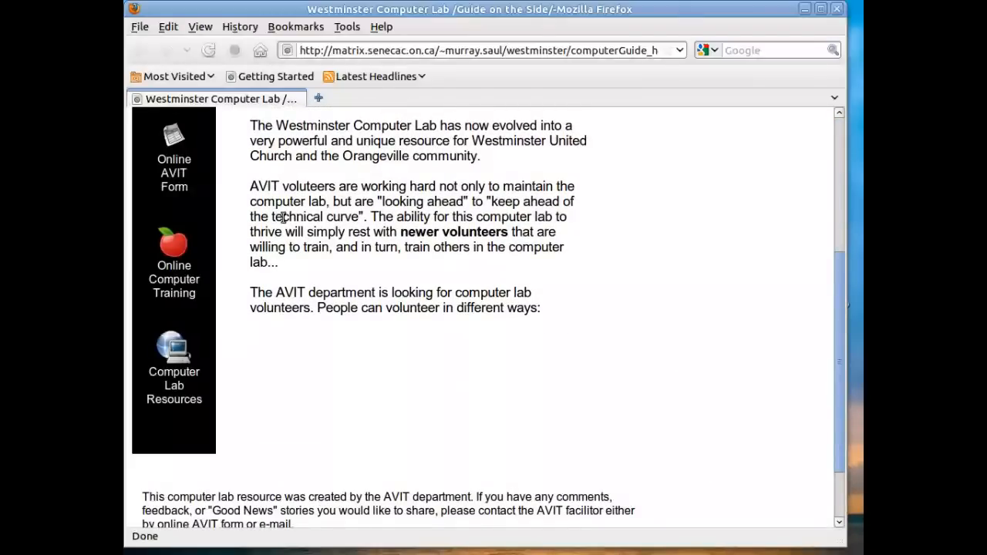
{"action": "left_click", "coordinate": [180, 160]}
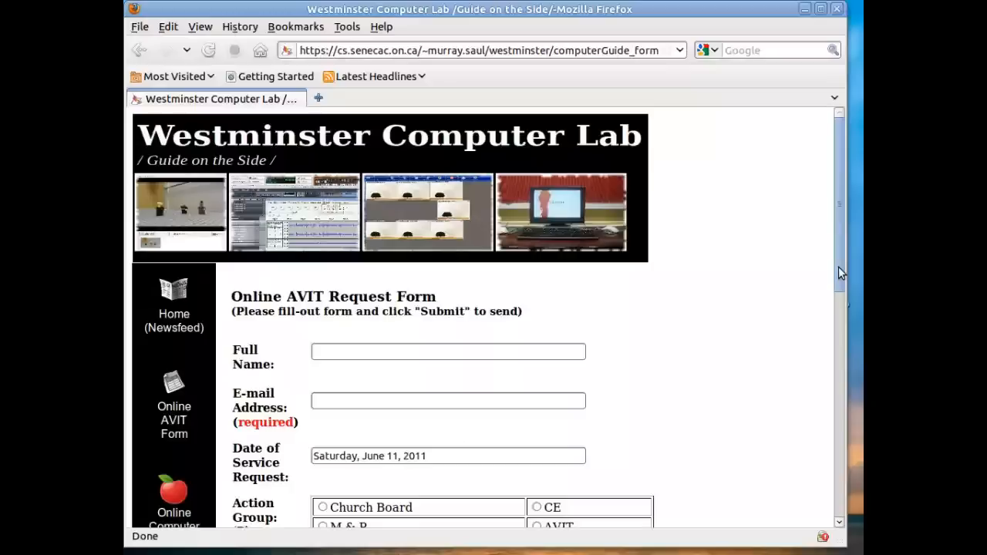
{"action": "mouse_move", "coordinate": [839, 266]}
{"action": "left_mouse_down"}
{"action": "mouse_move", "coordinate": [832, 399]}
{"action": "mouse_move", "coordinate": [831, 299]}
{"action": "left_mouse_up"}
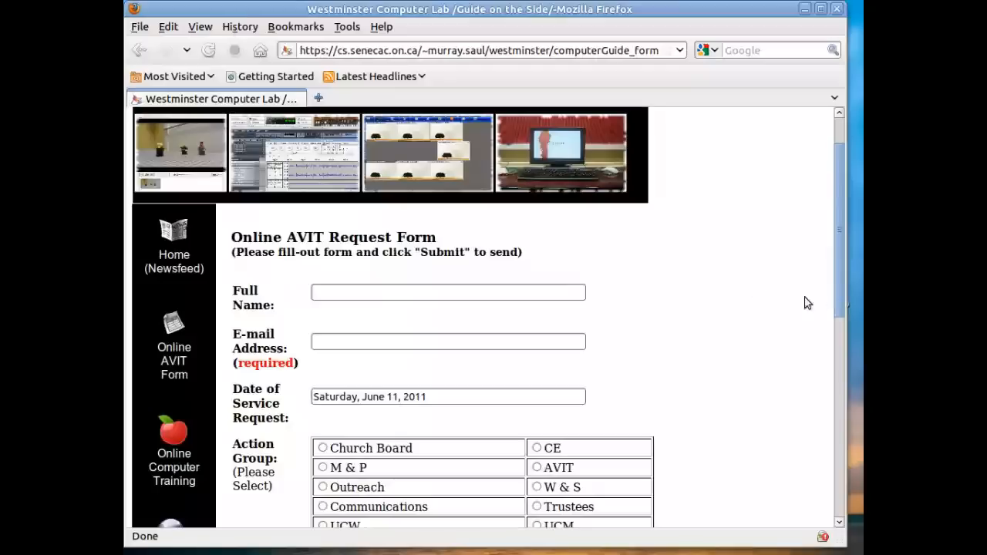
Enter the full name and e-mail address in the request form's contact fields
{"action": "left_click", "coordinate": [341, 296]}
{"action": "type", "text": "Murray "}
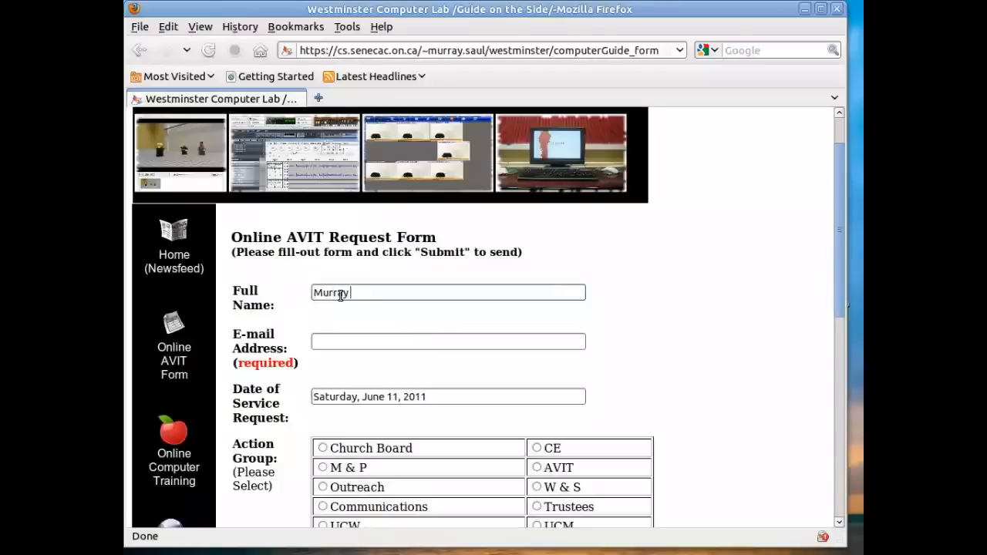
{"action": "type", "text": "Saul"}
{"action": "left_click", "coordinate": [320, 340]}
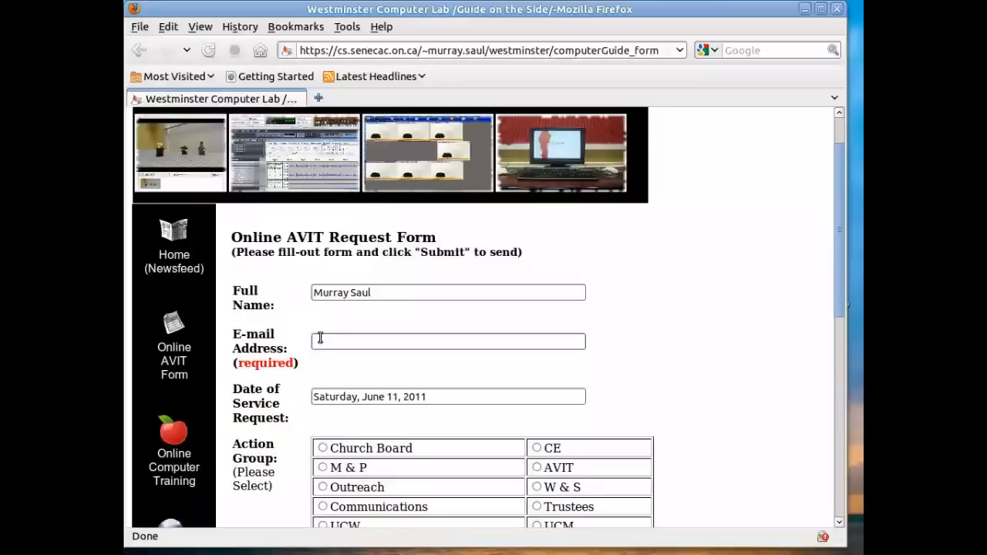
{"action": "left_click", "coordinate": [320, 339]}
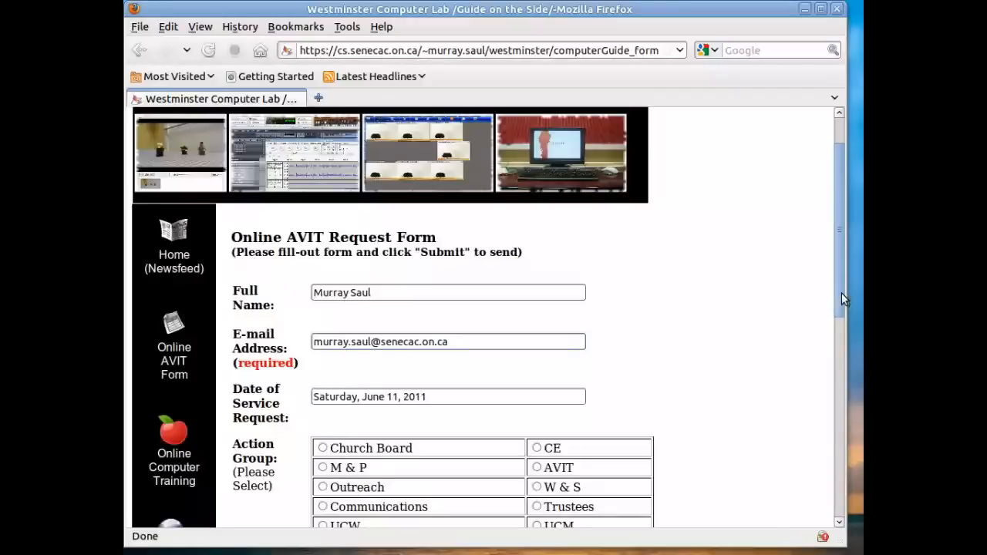
{"action": "left_click_drag", "start_coordinate": [841, 293], "coordinate": [851, 383]}
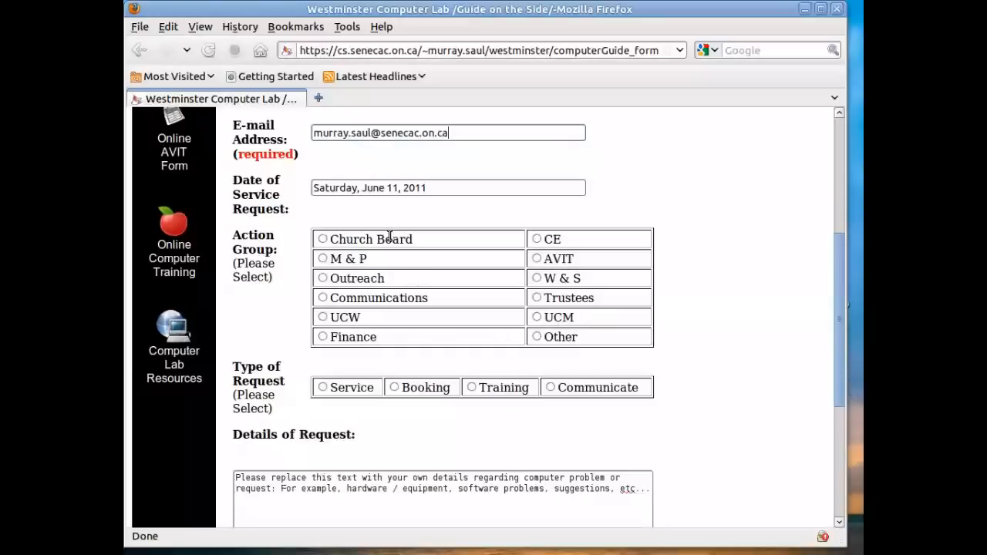
Choose AVIT as the action group and Communicate as the request type, then select the details placeholder
{"action": "left_click", "coordinate": [537, 337]}
{"action": "left_click", "coordinate": [537, 259]}
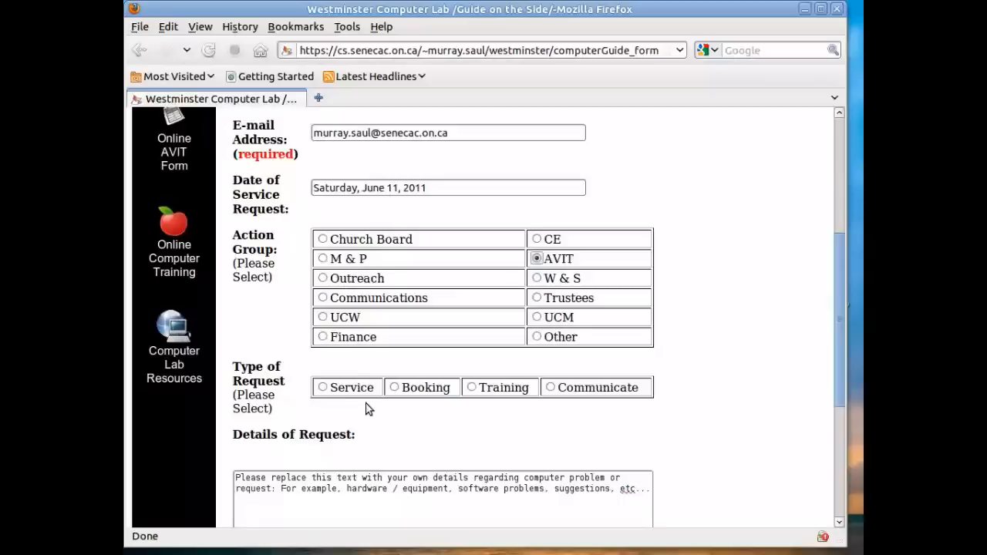
{"action": "left_click", "coordinate": [322, 387]}
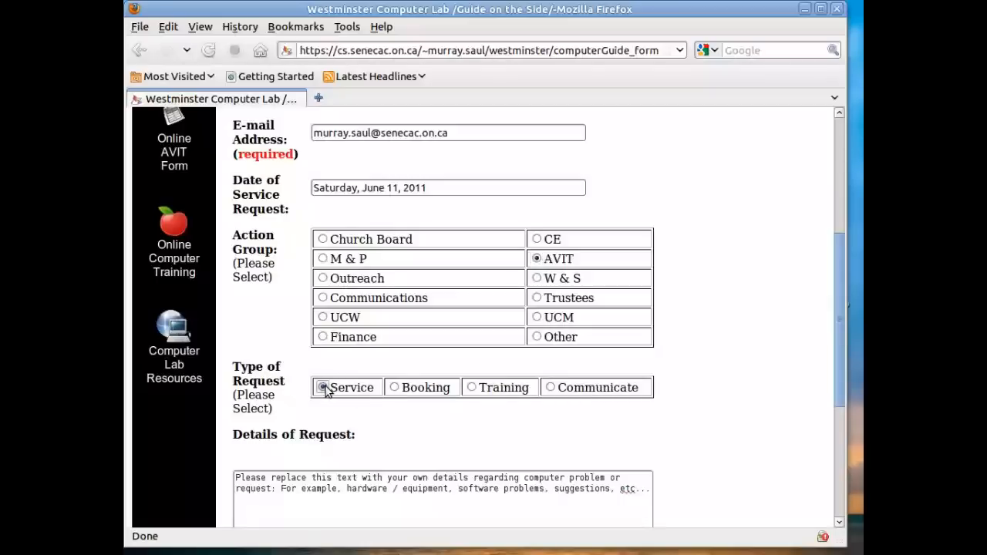
{"action": "left_click", "coordinate": [394, 388]}
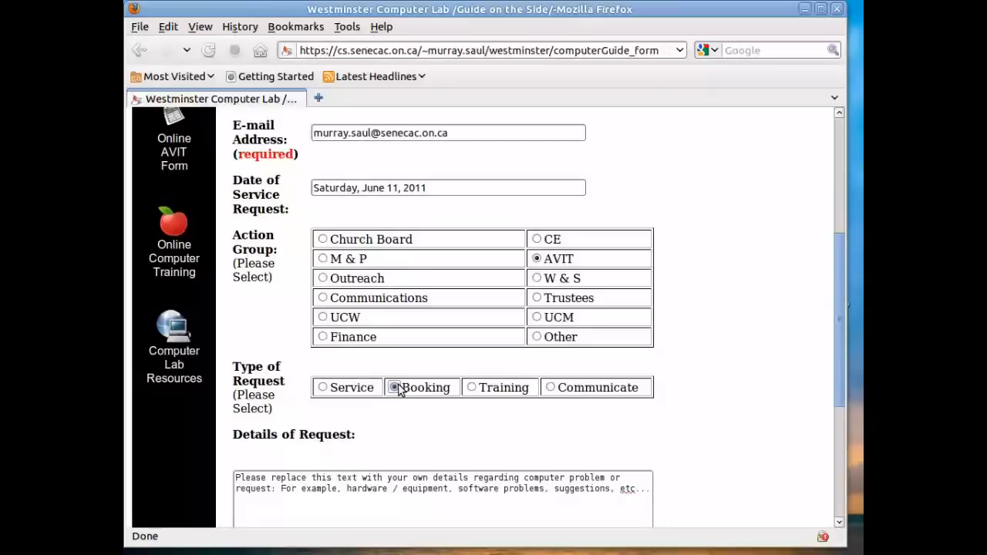
{"action": "left_click", "coordinate": [473, 388]}
{"action": "left_click", "coordinate": [551, 388]}
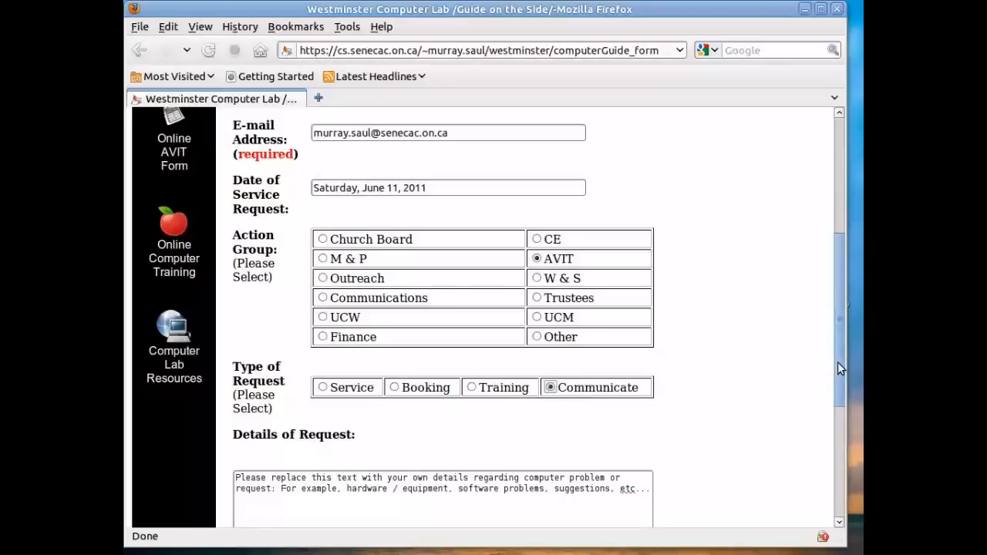
{"action": "left_click_drag", "start_coordinate": [838, 362], "coordinate": [839, 416]}
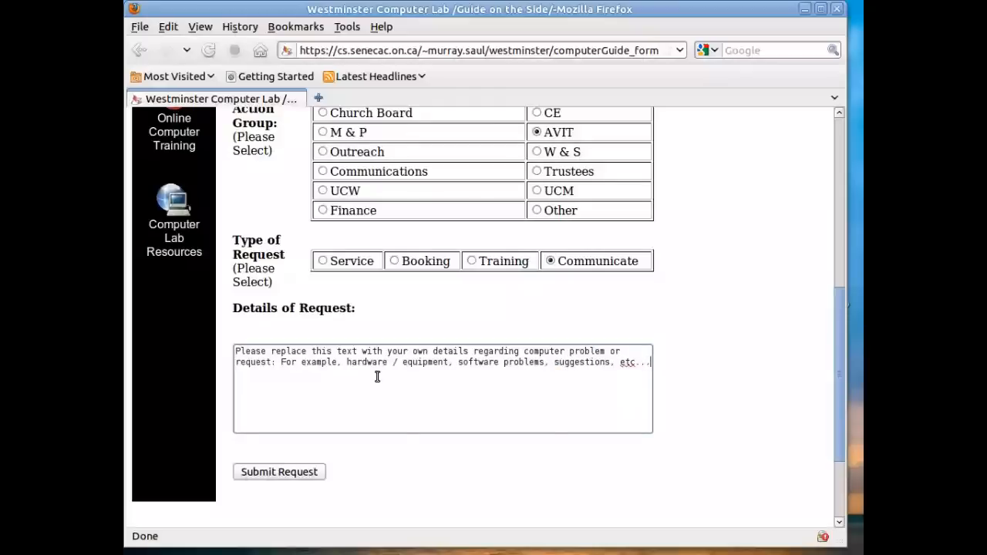
{"action": "mouse_move", "coordinate": [652, 364]}
{"action": "left_mouse_down"}
{"action": "mouse_move", "coordinate": [301, 362]}
{"action": "mouse_move", "coordinate": [234, 351]}
{"action": "left_mouse_up"}
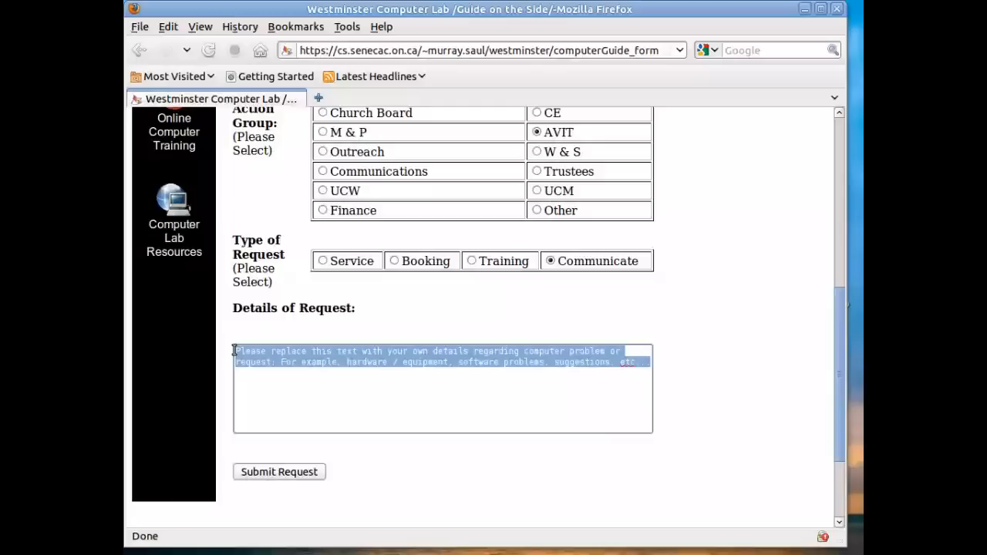
{"action": "type", "text": "This w"}
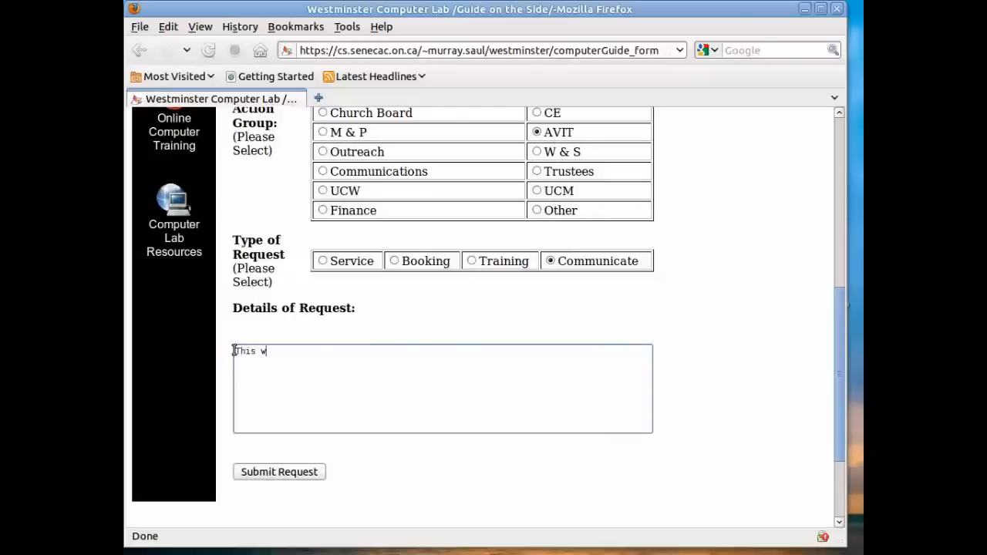
{"action": "type", "text": "as ju"}
{"action": "type", "text": "st for testing"}
{"action": "type", "text": " purpos"}
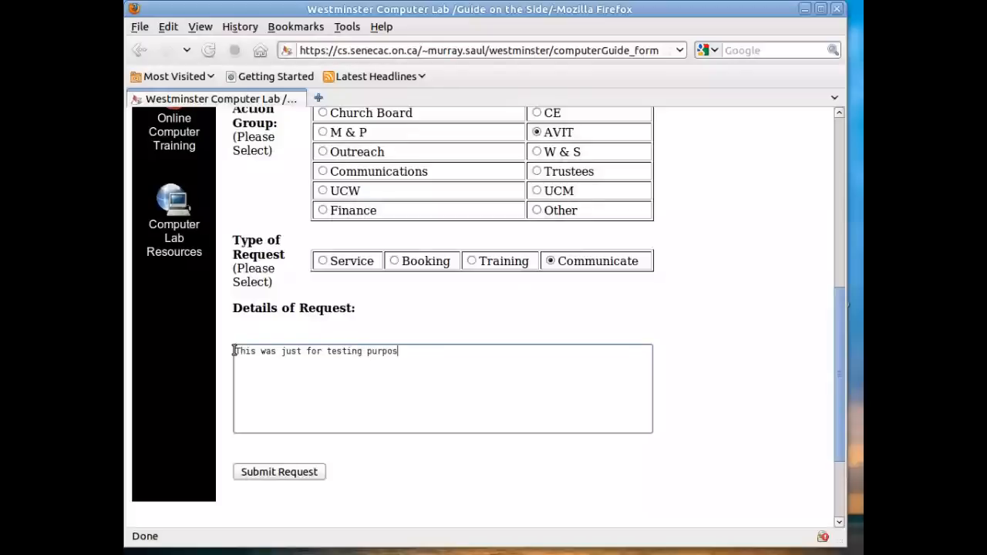
{"action": "type", "text": "es while"}
{"action": "type", "text": "filming "}
{"action": "type", "text": "a vide"}
Correct typos in the details note saying this is only a video test to disregard
{"action": "key", "text": "BackSpace"}
{"action": "key", "text": "BackSpace"}
{"action": "key", "text": "BackSpace"}
{"action": "type", "text": "e"}
{"action": "key", "text": "BackSpace"}
{"action": "key", "text": "BackSpace"}
{"action": "type", "text": "Yp"}
{"action": "key", "text": "BackSpace"}
{"action": "type", "text": "ouTu"}
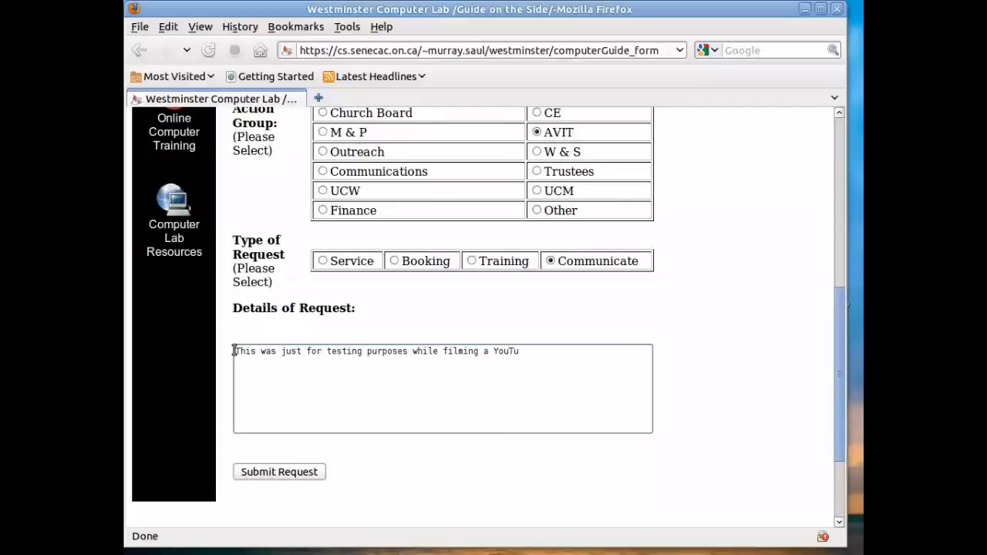
{"action": "type", "text": "be vide"}
{"action": "type", "text": "o... "}
{"action": "type", "text": "Plesae"}
{"action": "key", "text": "BackSpace"}
{"action": "key", "text": "BackSpace"}
{"action": "key", "text": "BackSpace"}
{"action": "type", "text": "as"}
{"action": "type", "text": "e "}
{"action": "type", "text": "d"}
{"action": "type", "text": "ire"}
{"action": "key", "text": "BackSpace"}
{"action": "key", "text": "BackSpace"}
{"action": "key", "text": "BackSpace"}
{"action": "type", "text": "il"}
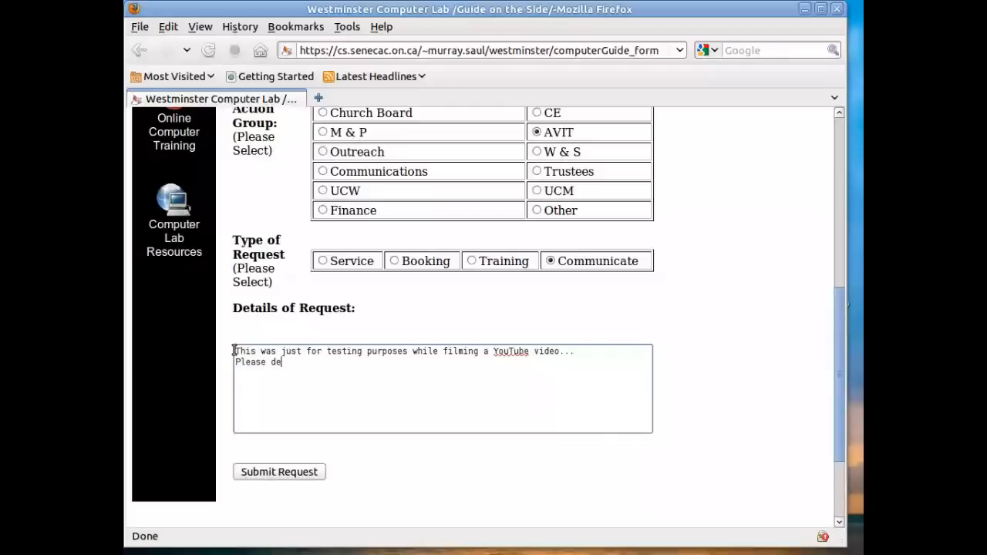
{"action": "type", "text": "e"}
{"action": "key", "text": "BackSpace"}
{"action": "type", "text": "sre"}
{"action": "type", "text": "gard...  "}
{"action": "type", "text": "Murray"}
Submit the AVIT request and go on to the Online Computer Training page
{"action": "left_click", "coordinate": [290, 474]}
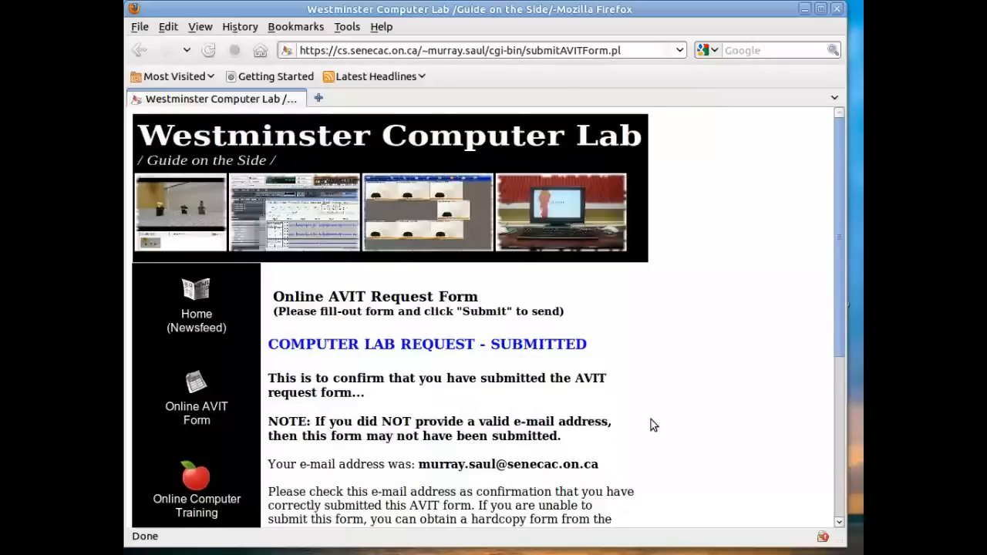
{"action": "left_click_drag", "start_coordinate": [838, 341], "coordinate": [843, 409]}
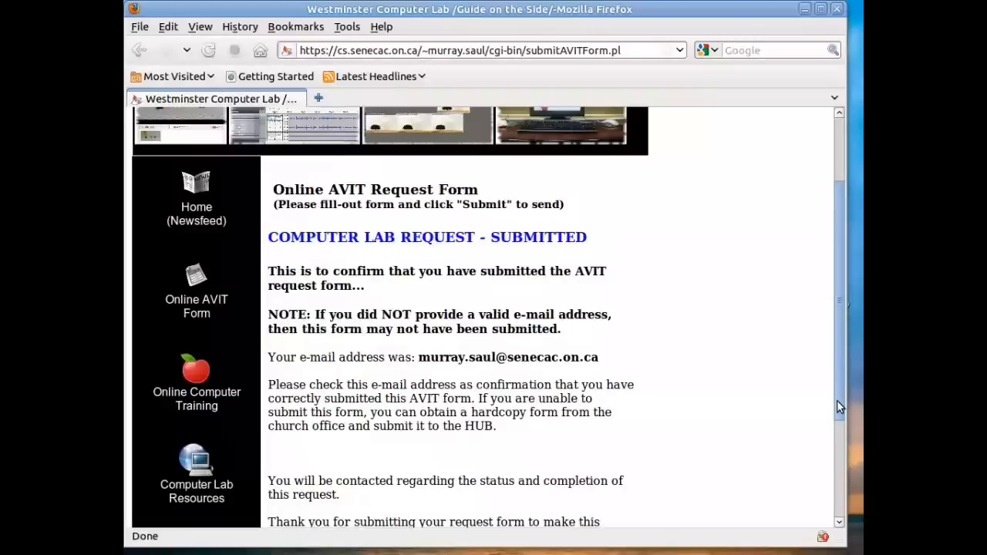
{"action": "left_click_drag", "start_coordinate": [836, 400], "coordinate": [837, 439]}
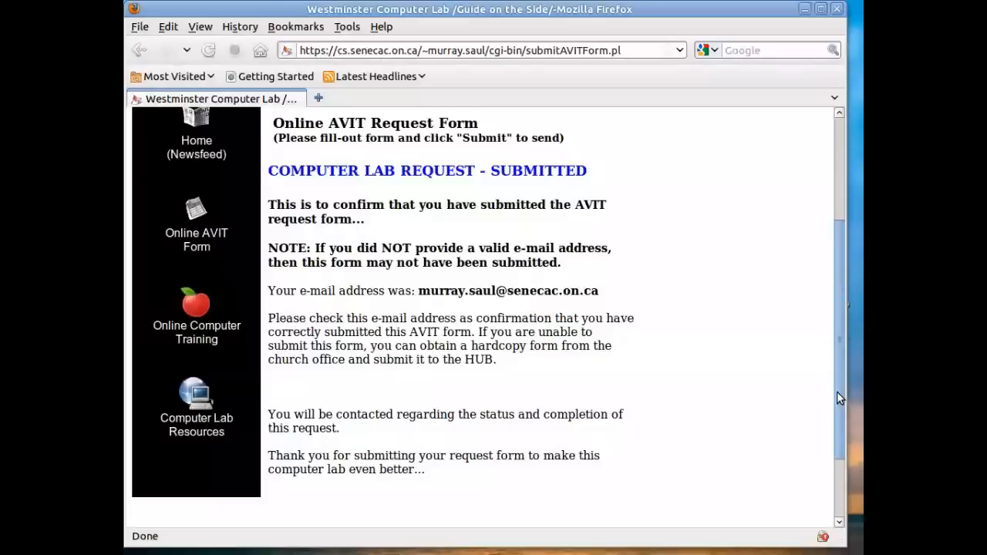
{"action": "left_click_drag", "start_coordinate": [839, 398], "coordinate": [830, 327]}
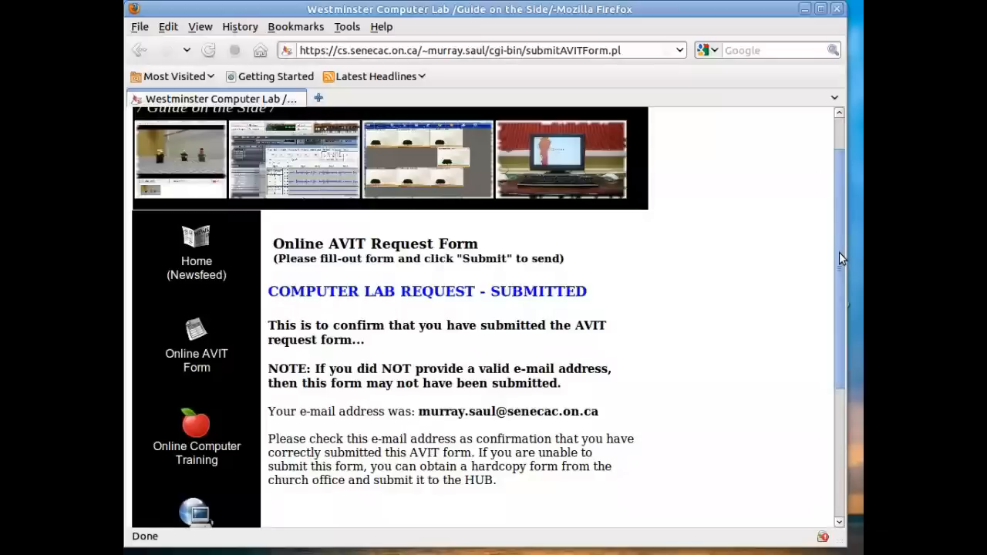
{"action": "left_click_drag", "start_coordinate": [839, 252], "coordinate": [839, 290]}
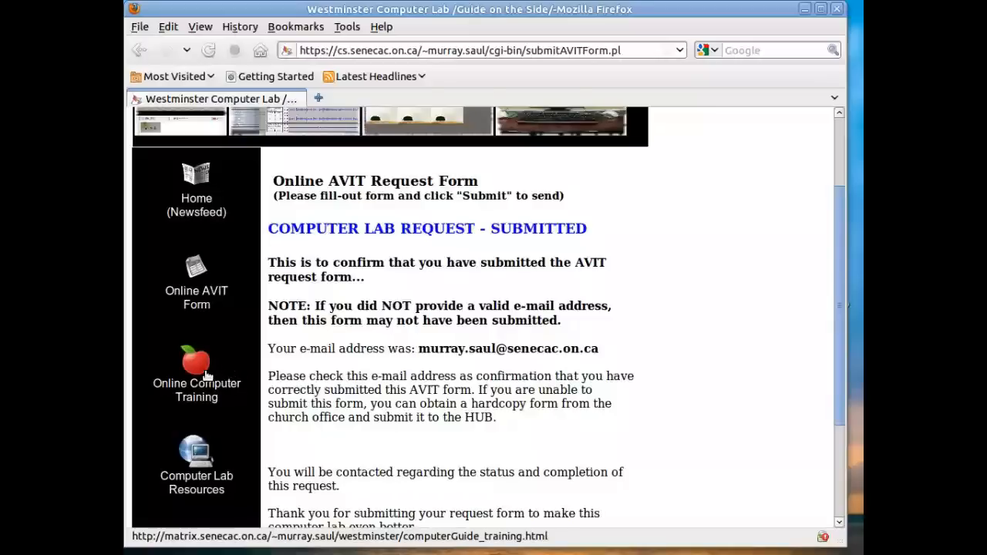
{"action": "left_click", "coordinate": [202, 369]}
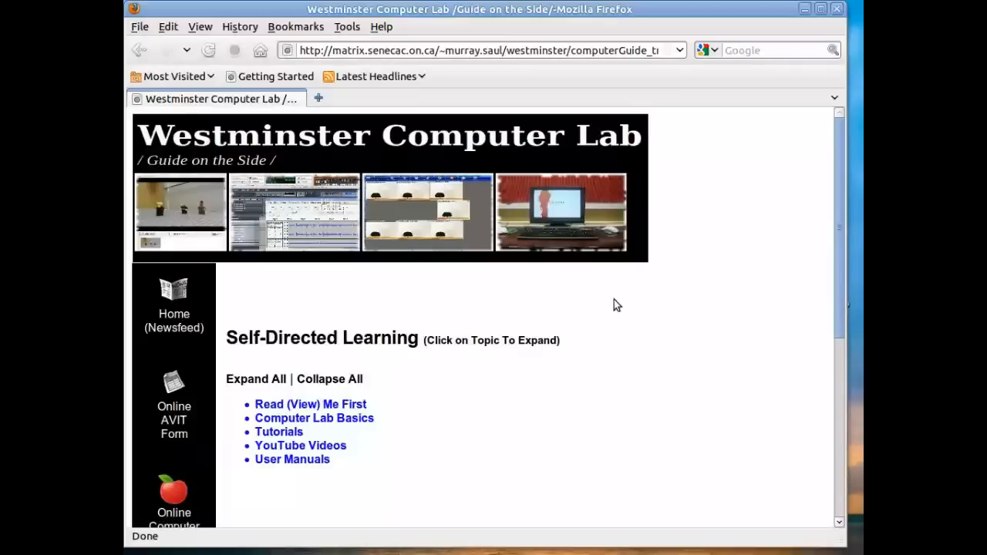
{"action": "scroll", "coordinate": [840, 297], "scroll_direction": "down", "scroll_amount": 5}
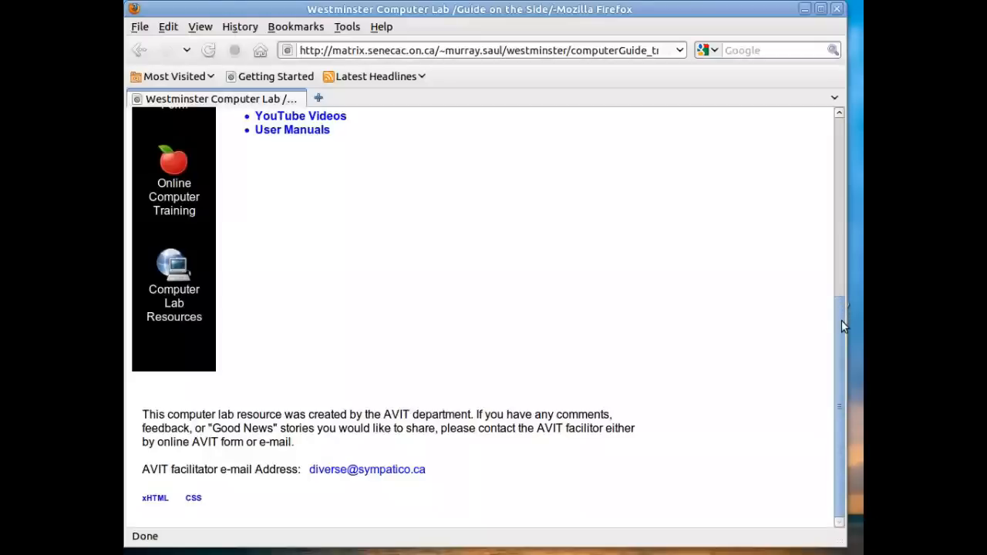
{"action": "mouse_move", "coordinate": [841, 320]}
{"action": "left_mouse_down"}
{"action": "mouse_move", "coordinate": [839, 218]}
{"action": "mouse_move", "coordinate": [840, 235]}
{"action": "left_mouse_up"}
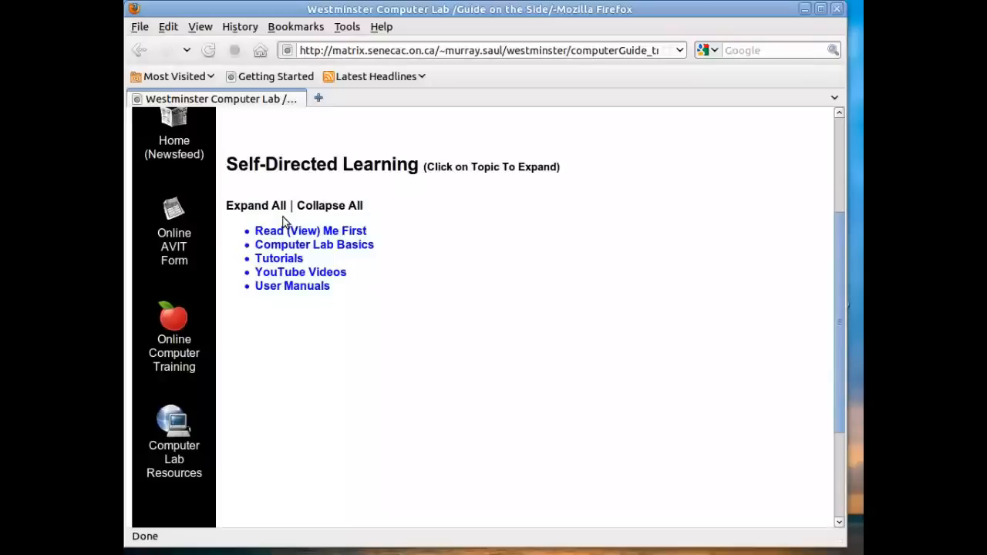
Expand Read (View) Me First and open the Reporting Computer Lab Problems article
{"action": "left_click", "coordinate": [280, 230]}
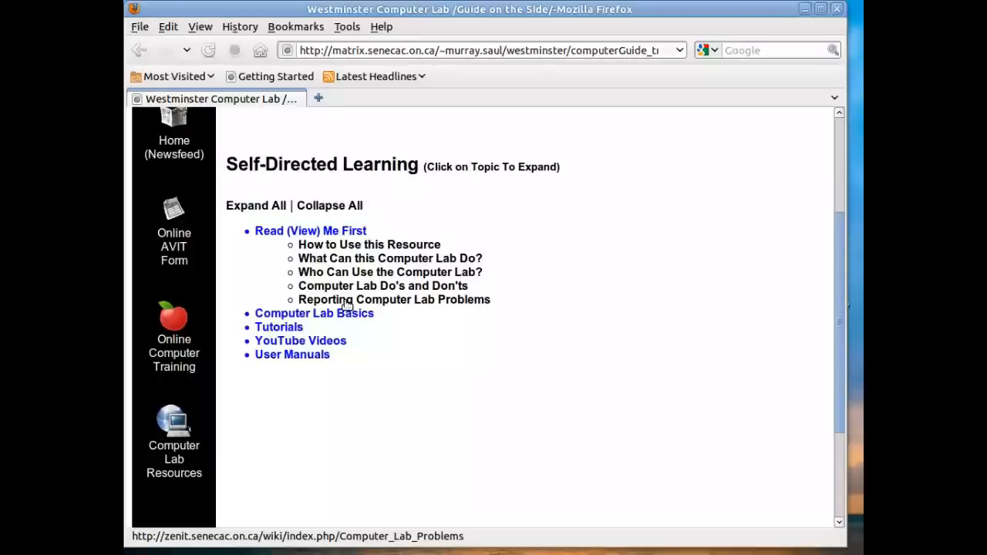
{"action": "left_click", "coordinate": [346, 301]}
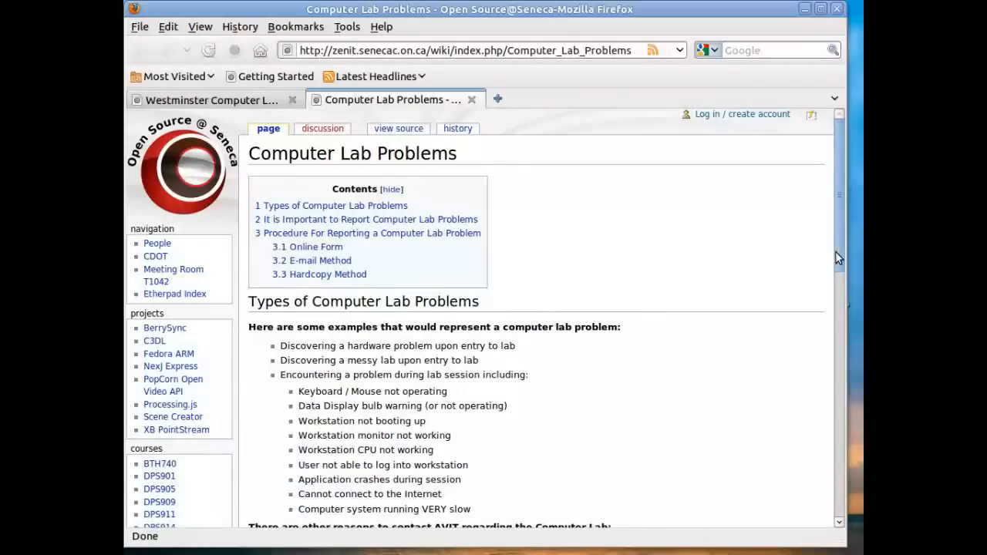
{"action": "left_click_drag", "start_coordinate": [838, 255], "coordinate": [841, 295]}
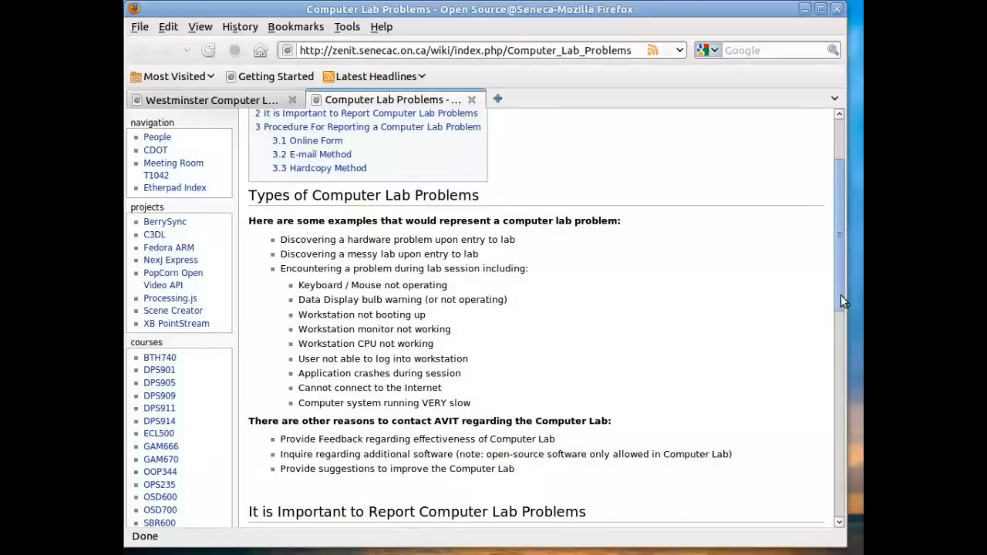
{"action": "mouse_move", "coordinate": [840, 295]}
{"action": "left_mouse_down"}
{"action": "mouse_move", "coordinate": [847, 512]}
{"action": "mouse_move", "coordinate": [831, 240]}
{"action": "left_mouse_up"}
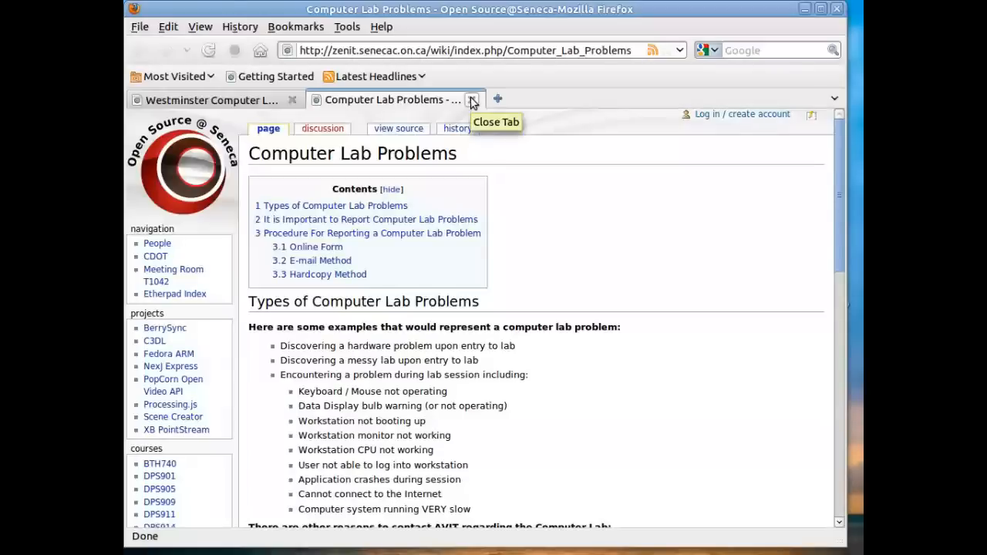
Close the Computer Lab Problems tab to return to the Self-Directed Learning topics
{"action": "left_click", "coordinate": [472, 101]}
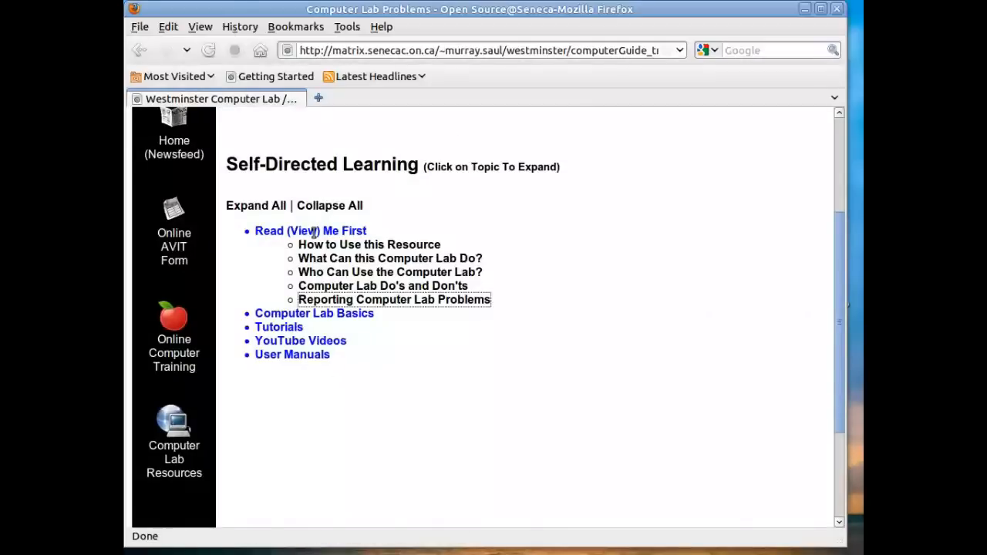
Collapse Read (View) Me First, expand Computer Lab Basics and open the Power-up / Manage / Shutdown article
{"action": "left_click", "coordinate": [277, 231]}
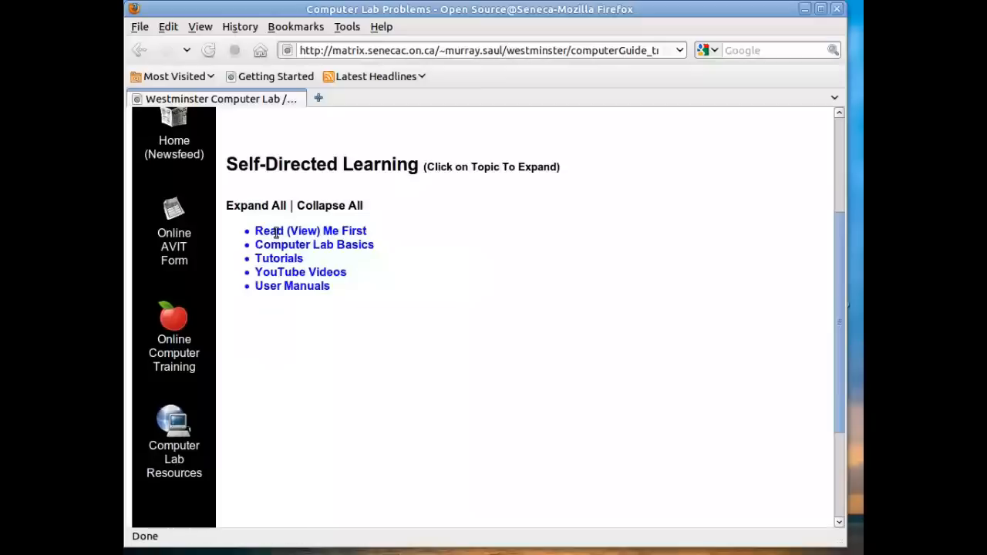
{"action": "left_click", "coordinate": [280, 244]}
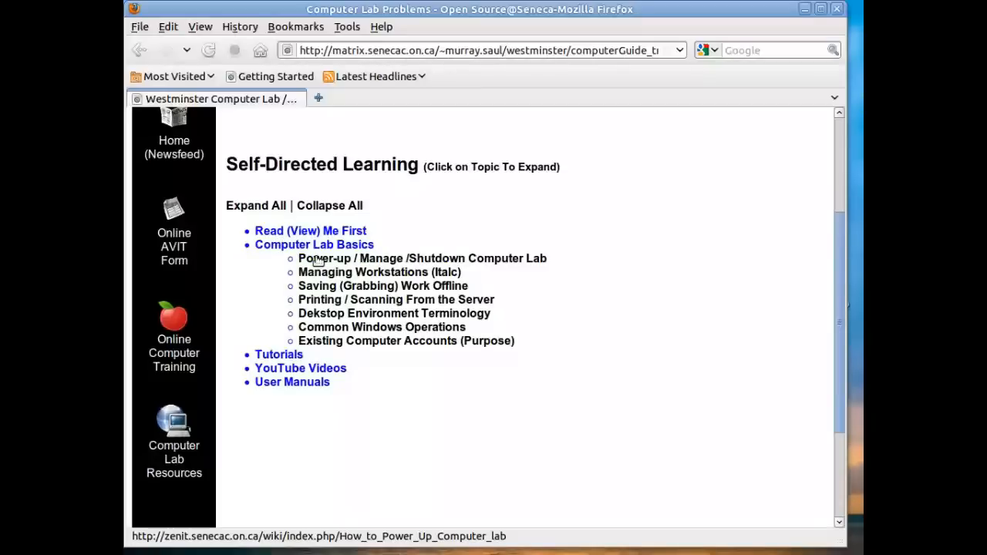
{"action": "left_click", "coordinate": [405, 259]}
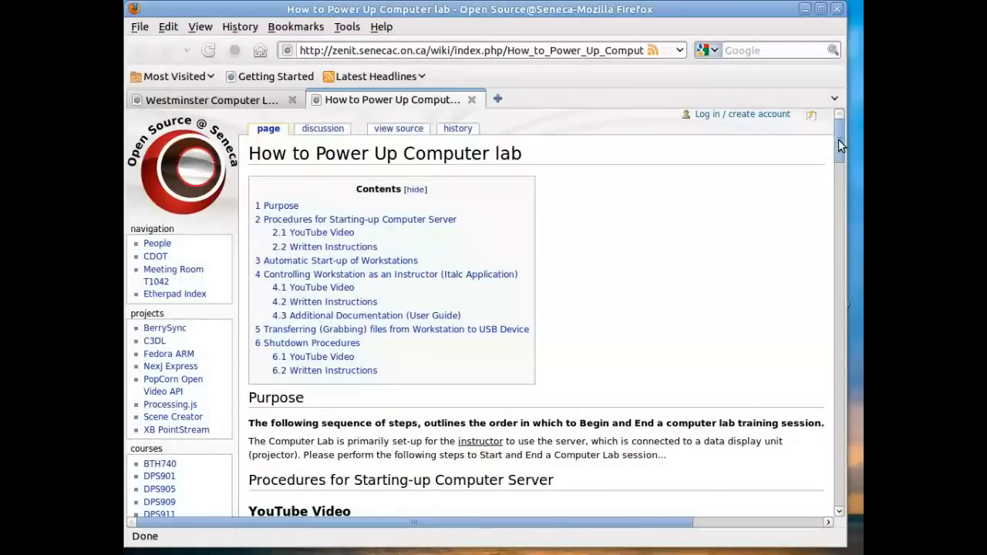
{"action": "left_click_drag", "start_coordinate": [839, 138], "coordinate": [840, 162]}
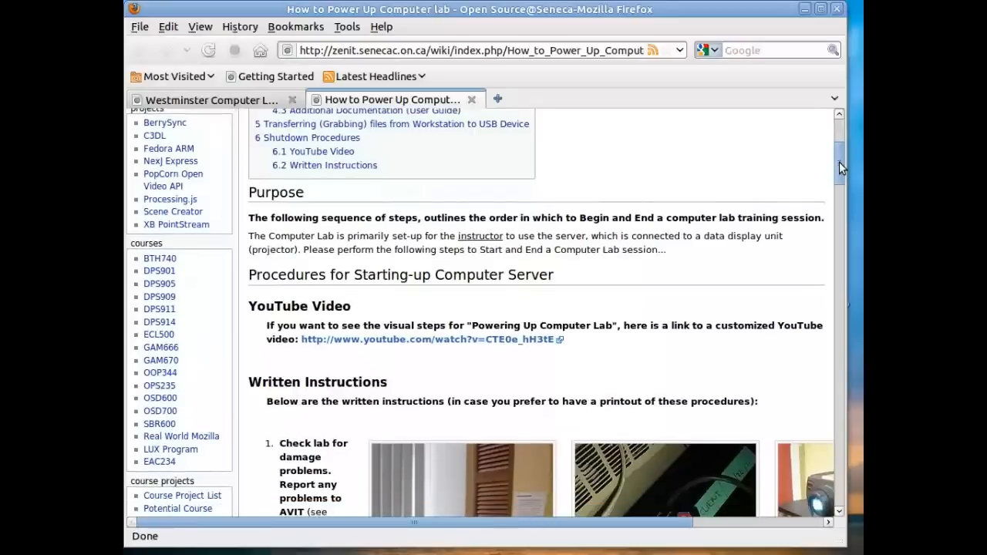
{"action": "left_click_drag", "start_coordinate": [839, 162], "coordinate": [844, 177]}
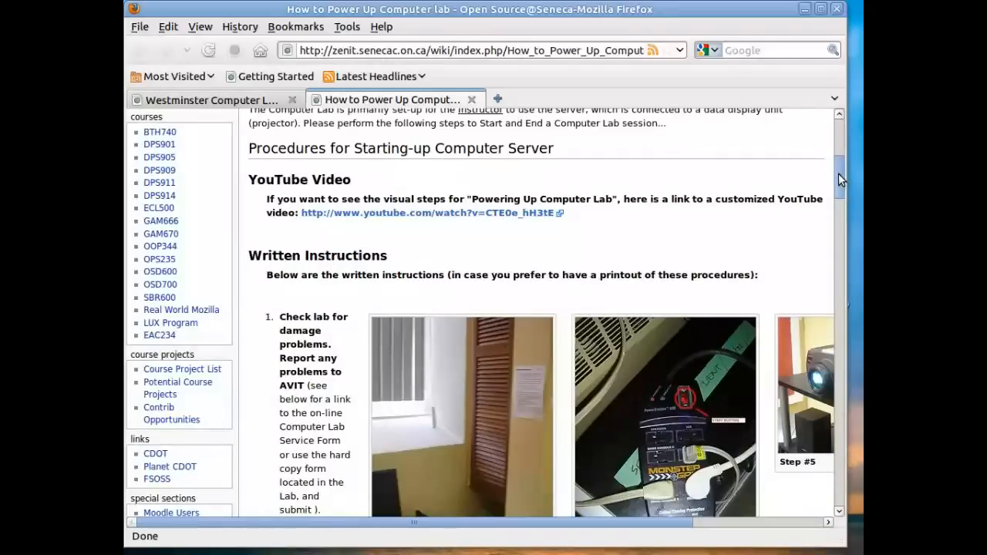
{"action": "left_click_drag", "start_coordinate": [839, 173], "coordinate": [823, 407]}
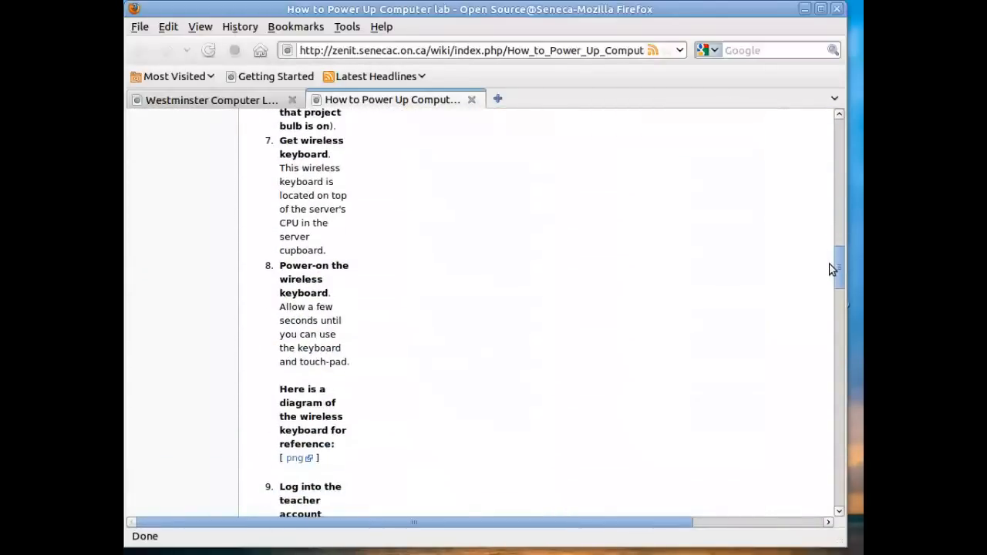
{"action": "mouse_move", "coordinate": [824, 407]}
{"action": "left_mouse_down"}
{"action": "mouse_move", "coordinate": [825, 477]}
{"action": "mouse_move", "coordinate": [829, 92]}
{"action": "left_mouse_up"}
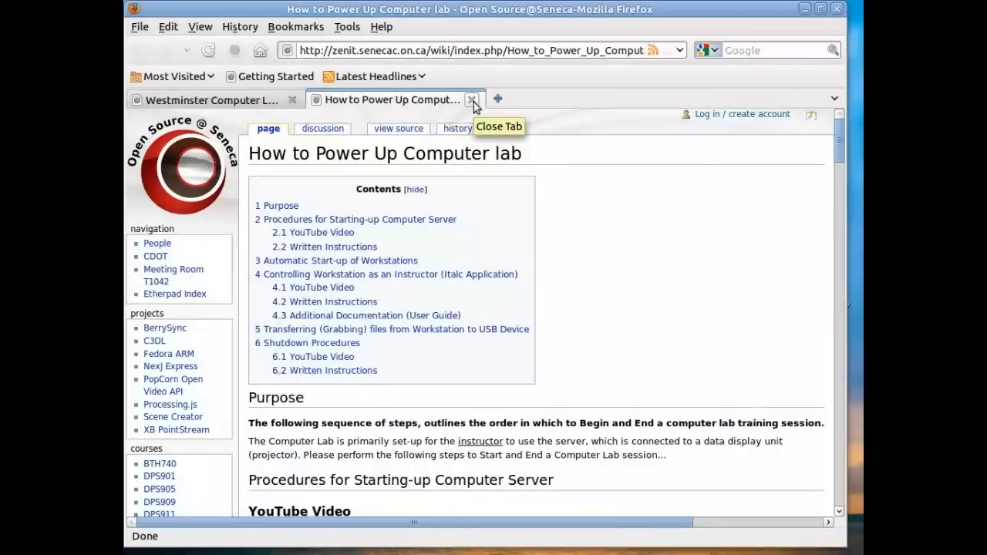
Close the Power Up page, collapse Computer Lab Basics and expand Tutorials, peeking at Office Suite
{"action": "left_click", "coordinate": [473, 100]}
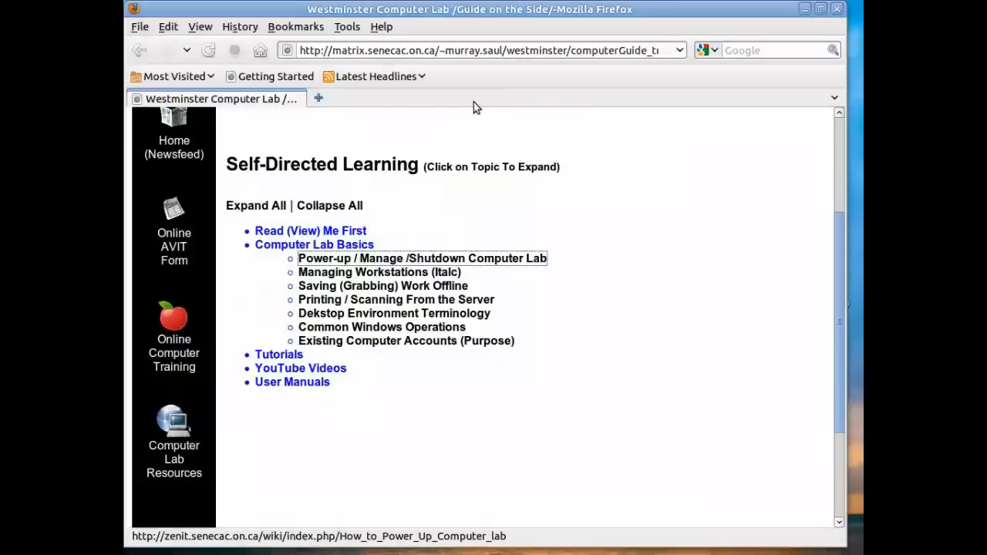
{"action": "left_click", "coordinate": [301, 245]}
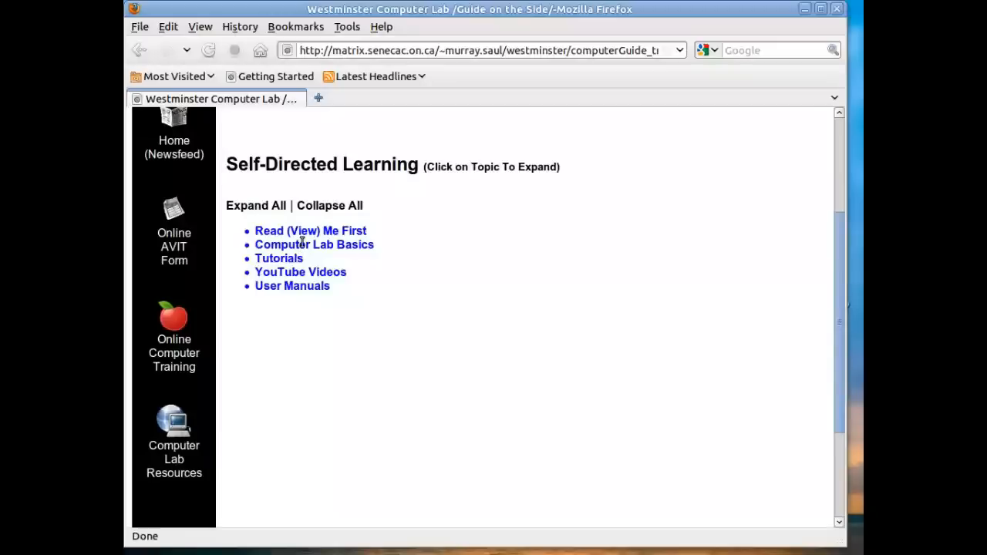
{"action": "left_click", "coordinate": [289, 259]}
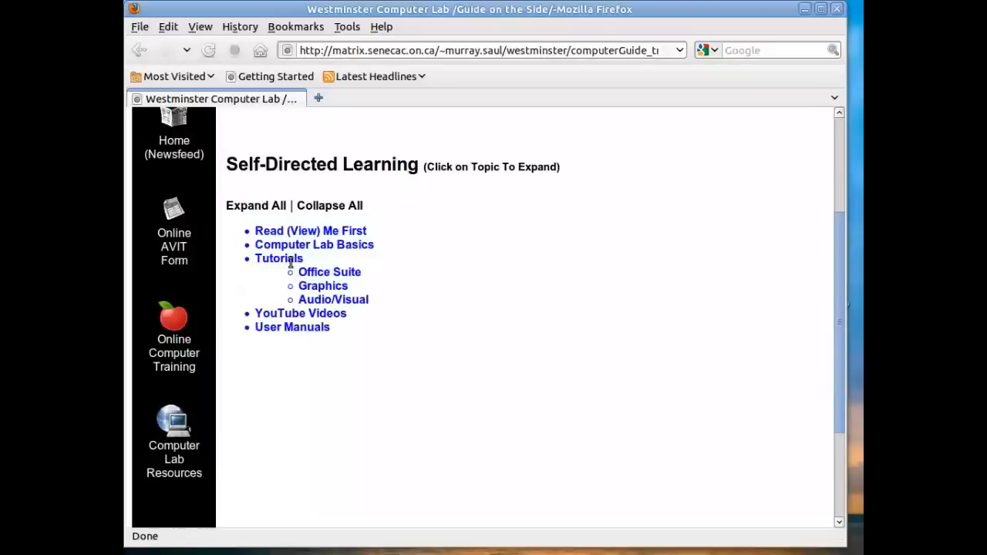
{"action": "left_click", "coordinate": [313, 273]}
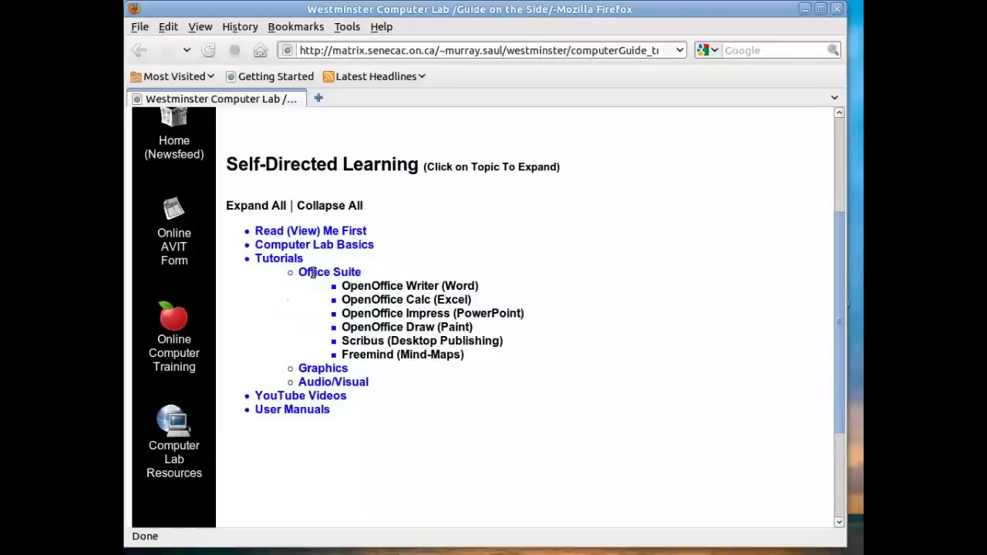
{"action": "left_click", "coordinate": [313, 272]}
Peek at the Graphics, Audio/Visual and Office Suite tutorial lists, collapsing each again
{"action": "left_click", "coordinate": [318, 286]}
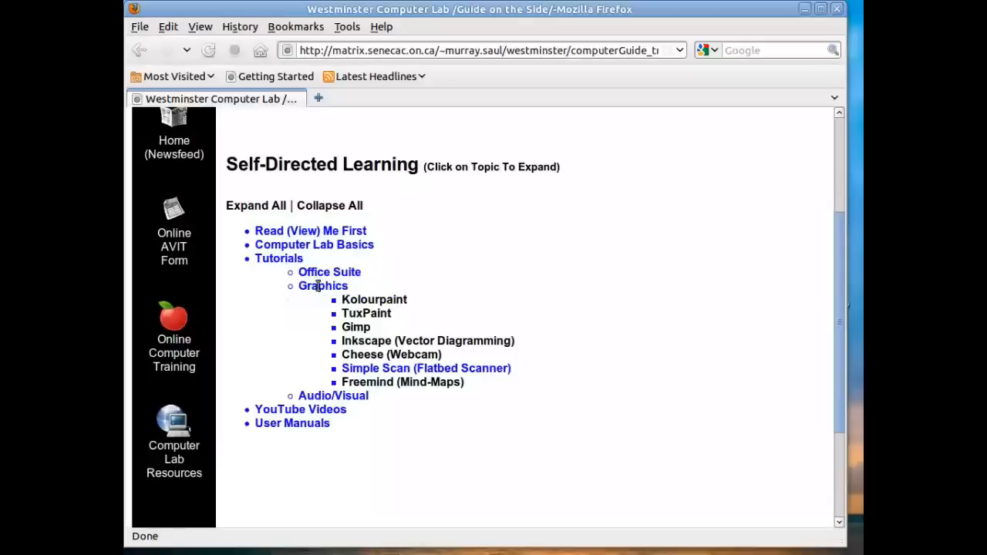
{"action": "left_click", "coordinate": [317, 287]}
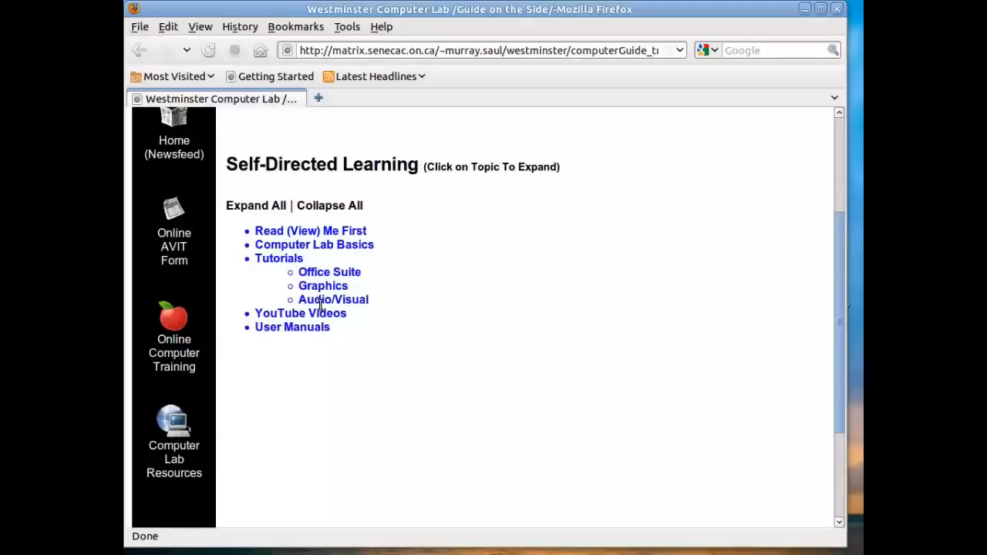
{"action": "left_click", "coordinate": [321, 301]}
{"action": "left_click", "coordinate": [311, 271]}
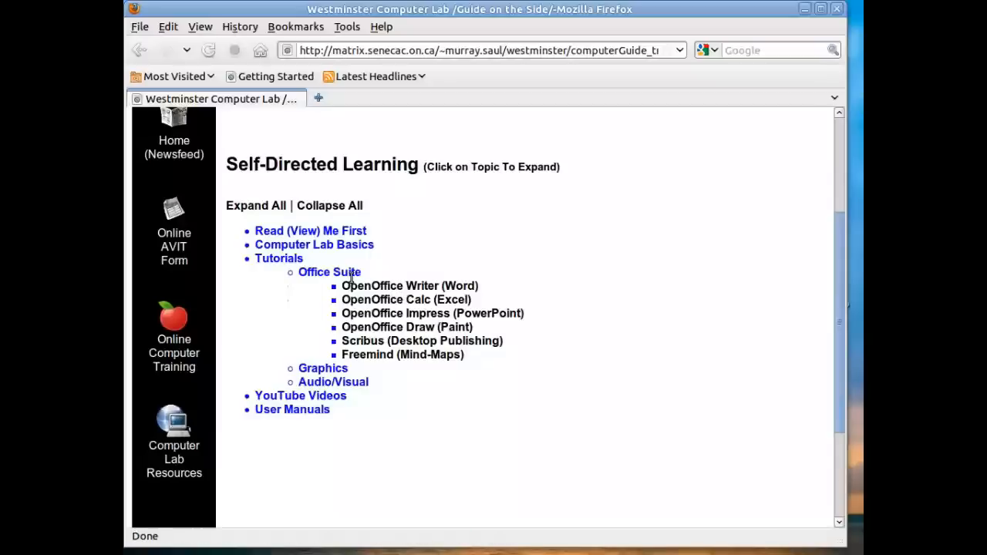
{"action": "left_click", "coordinate": [325, 274]}
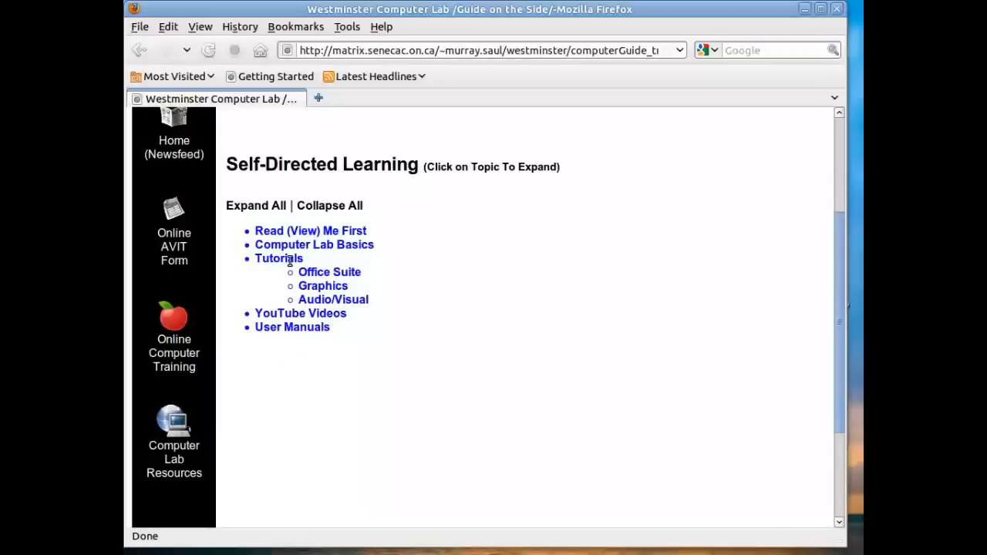
Collapse Tutorials and browse the YouTube Videos sub-topics: Computer Lab Basics, Office Suite, Graphics
{"action": "left_click", "coordinate": [289, 261]}
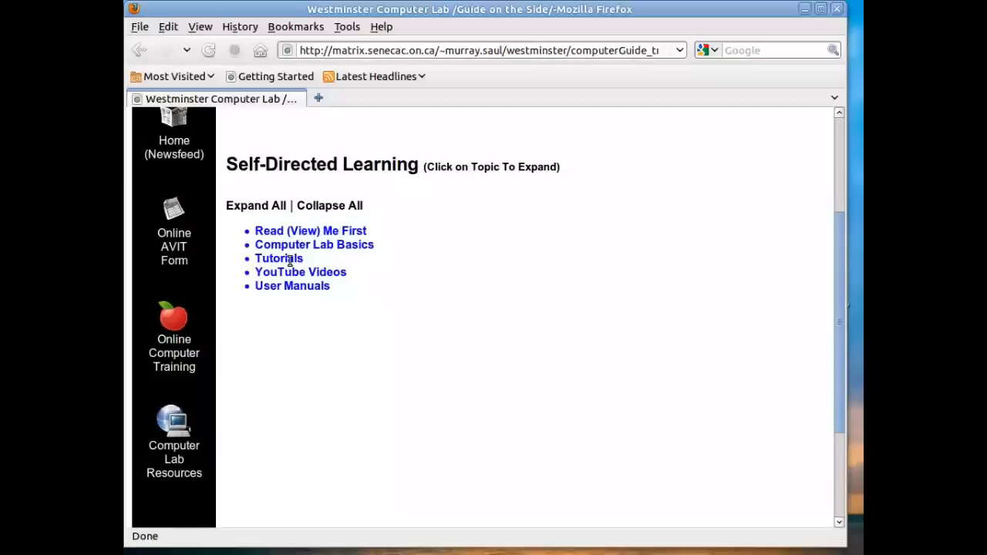
{"action": "left_click", "coordinate": [290, 275]}
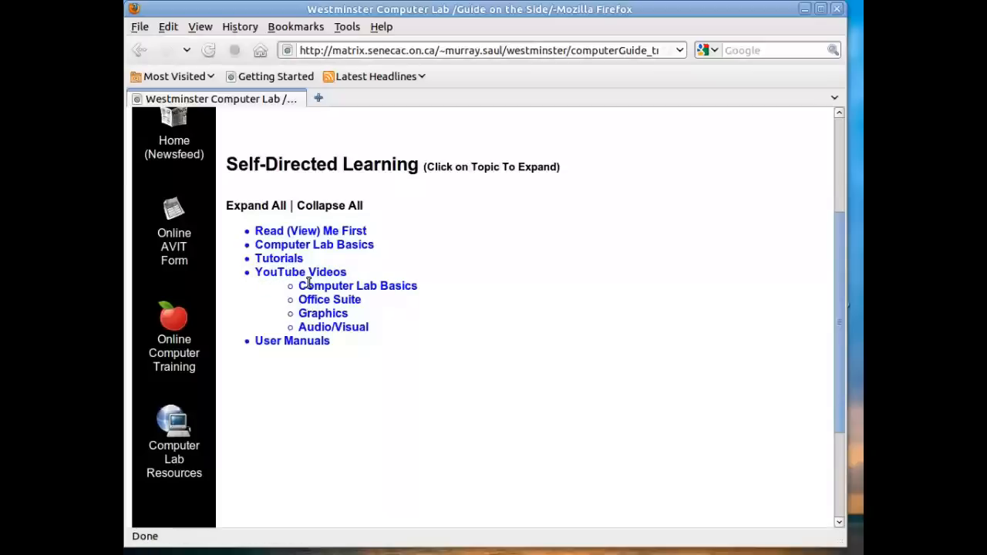
{"action": "left_click", "coordinate": [309, 287]}
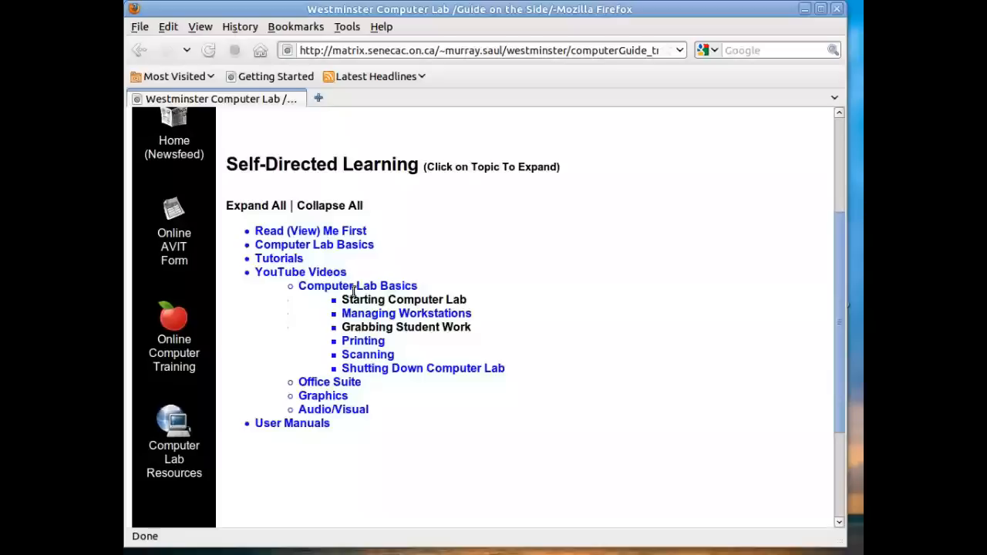
{"action": "left_click", "coordinate": [357, 286]}
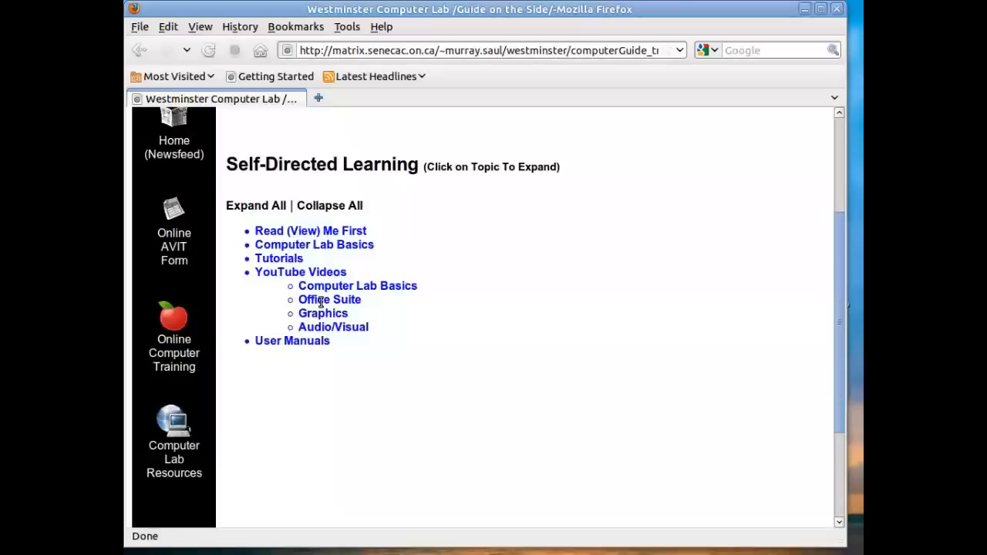
{"action": "left_click", "coordinate": [321, 302]}
{"action": "left_click", "coordinate": [321, 302]}
{"action": "left_click", "coordinate": [324, 313]}
{"action": "left_click", "coordinate": [324, 313]}
Collapse YouTube Videos, peek at User Manuals, then go to the Computer Lab Resources page
{"action": "left_click", "coordinate": [300, 271]}
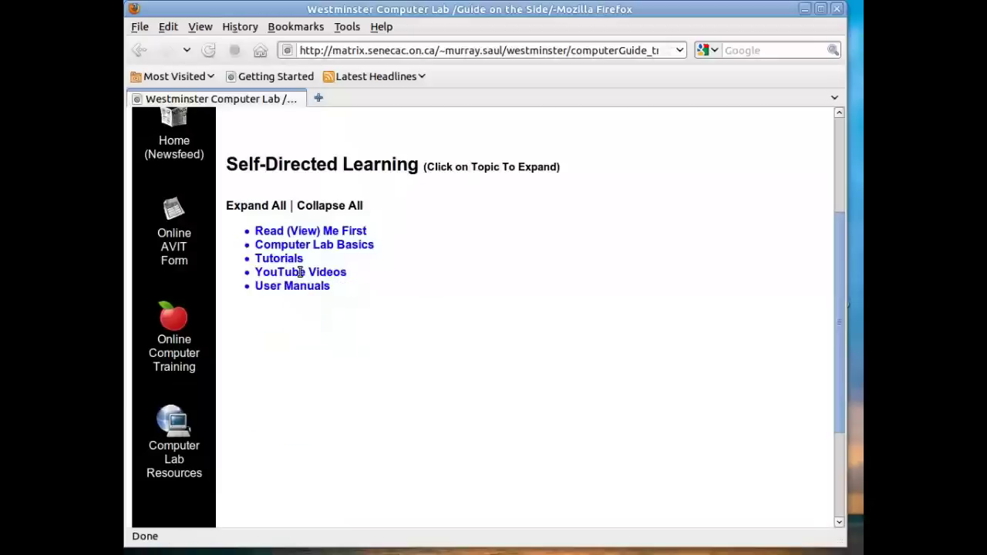
{"action": "left_click", "coordinate": [283, 287]}
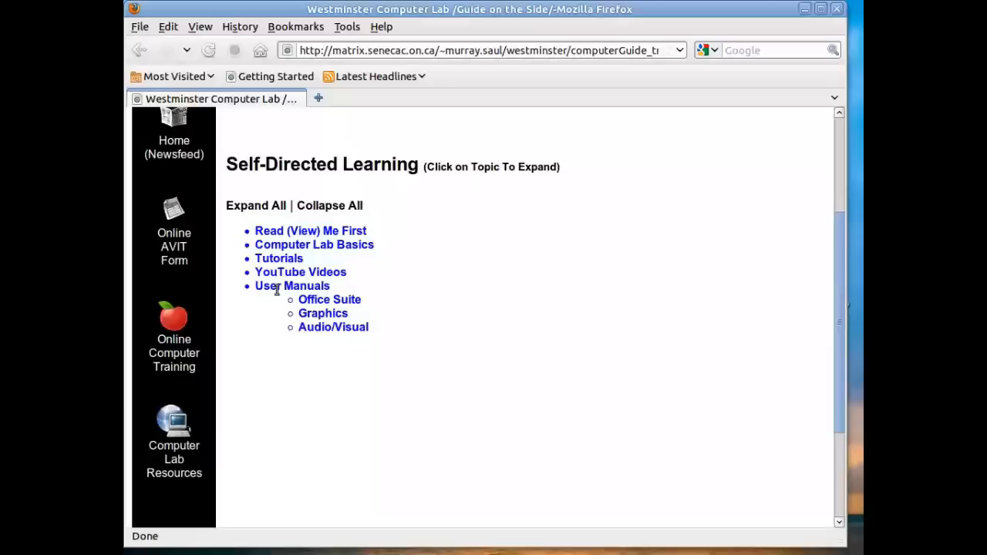
{"action": "left_click", "coordinate": [277, 287]}
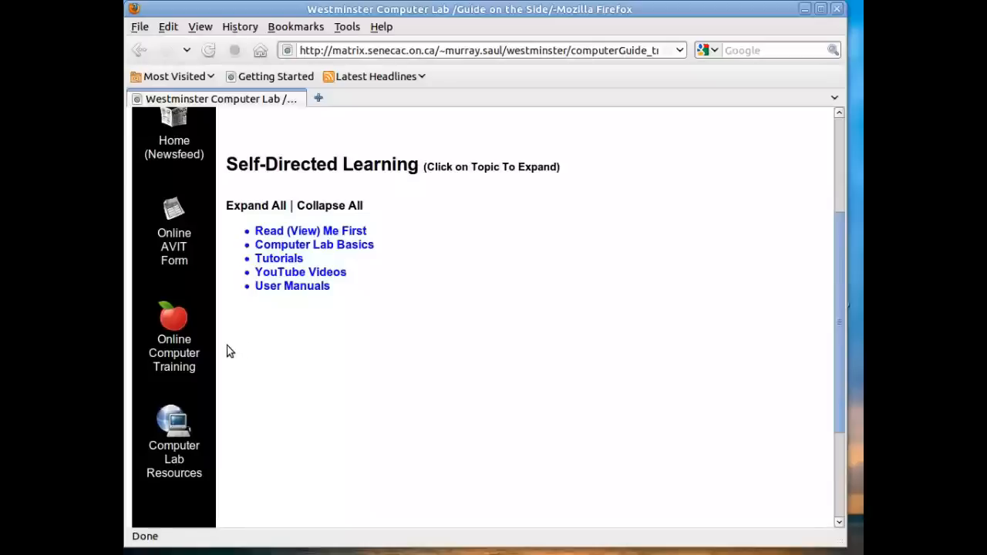
{"action": "left_click", "coordinate": [174, 459]}
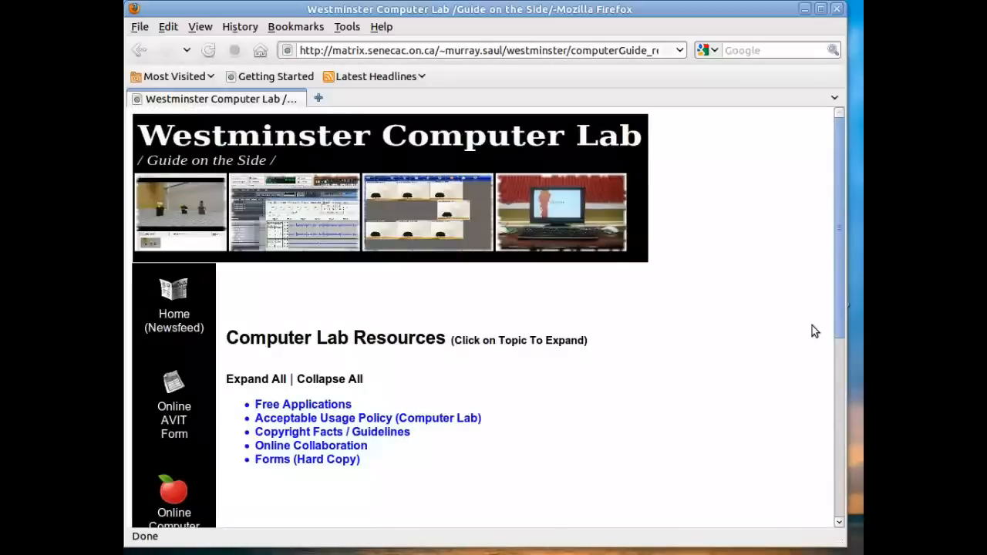
{"action": "left_click_drag", "start_coordinate": [840, 316], "coordinate": [836, 360]}
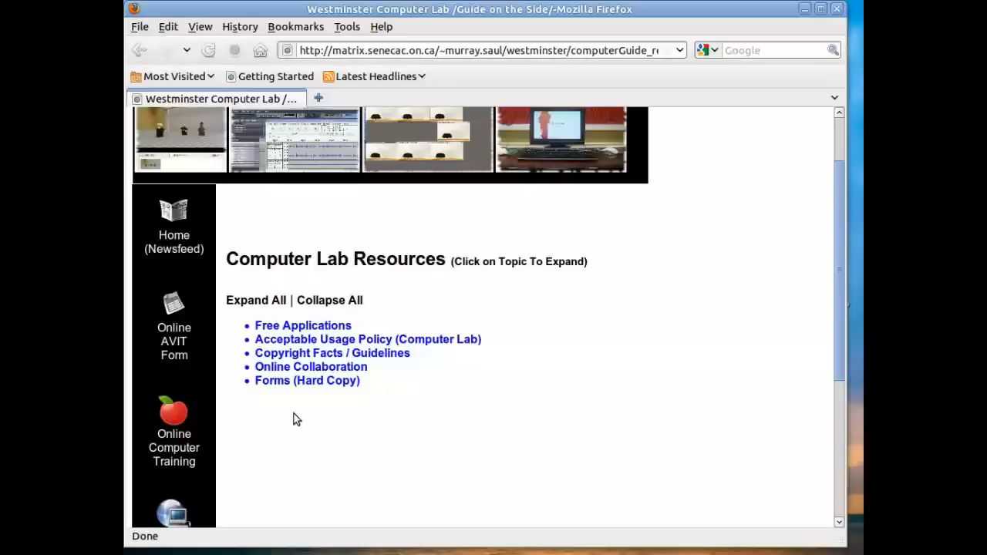
Expand Free Applications and its Office Suite list of apps, then collapse them again
{"action": "left_click", "coordinate": [275, 326]}
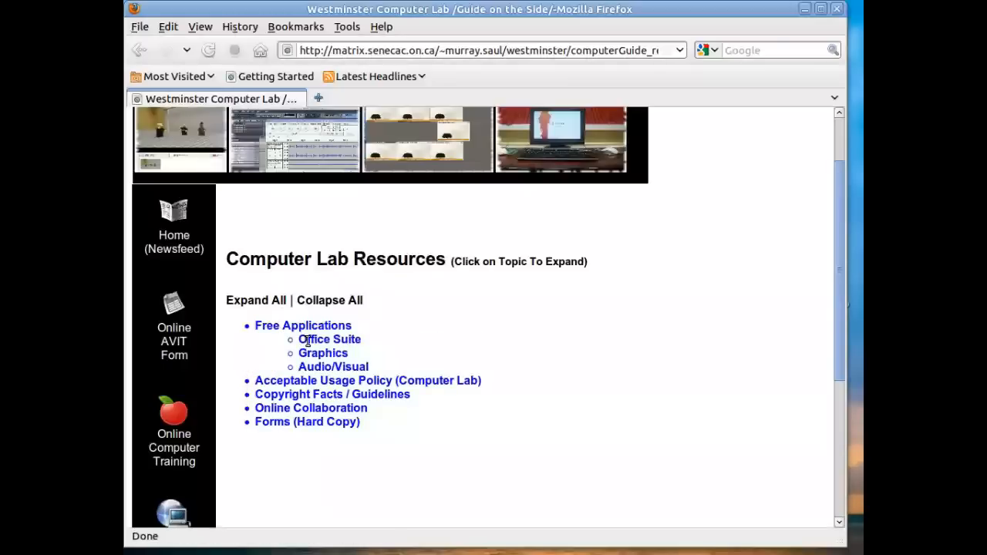
{"action": "left_click", "coordinate": [307, 340]}
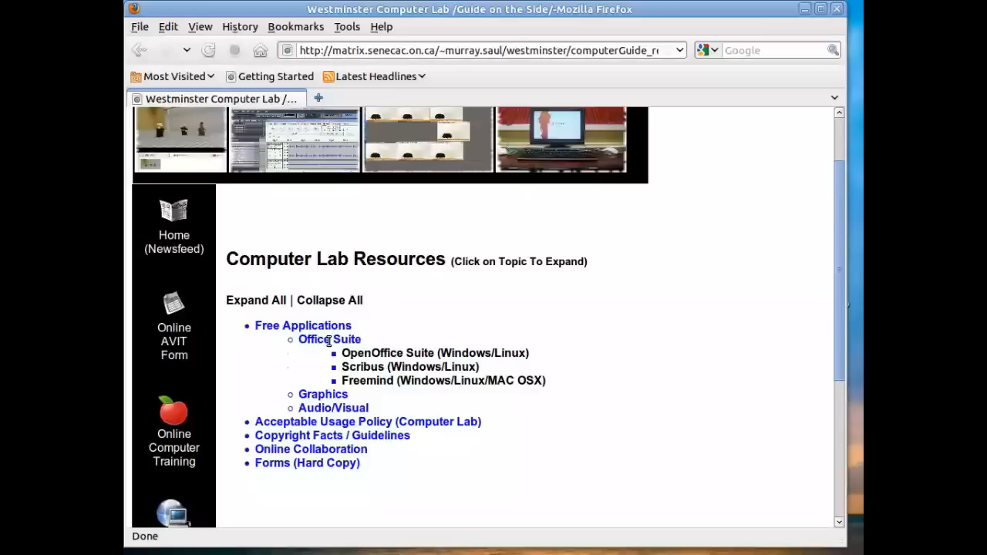
{"action": "left_click", "coordinate": [330, 341]}
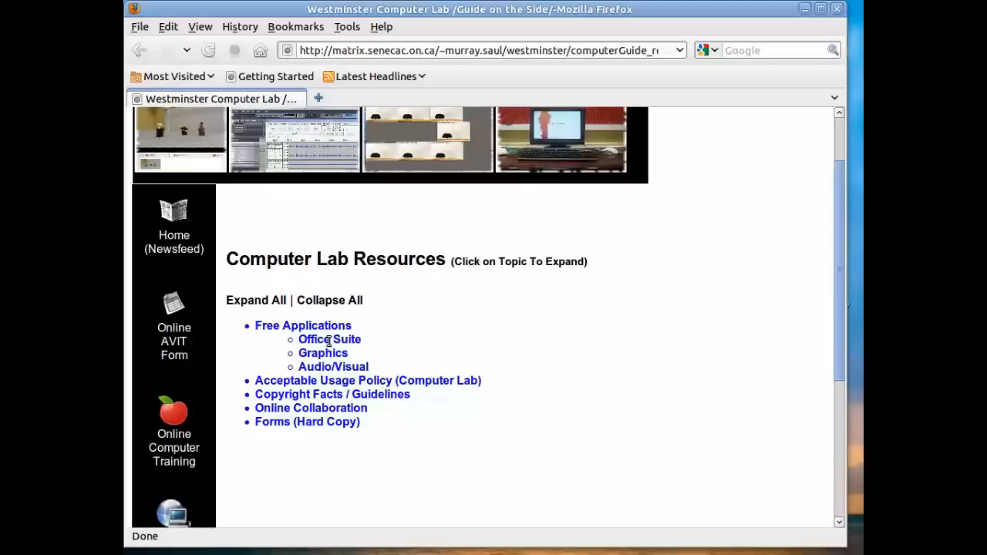
{"action": "left_click", "coordinate": [308, 326]}
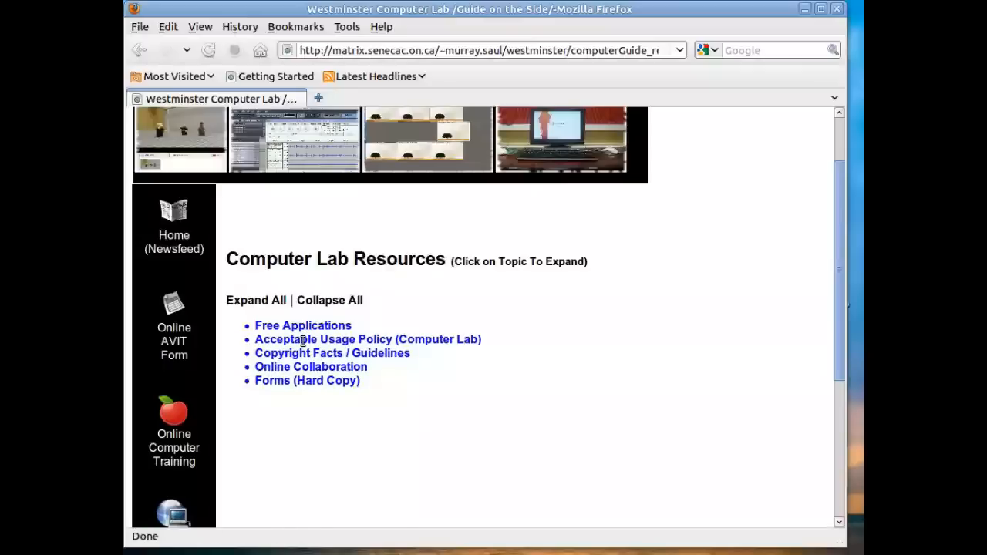
{"action": "left_click", "coordinate": [303, 353]}
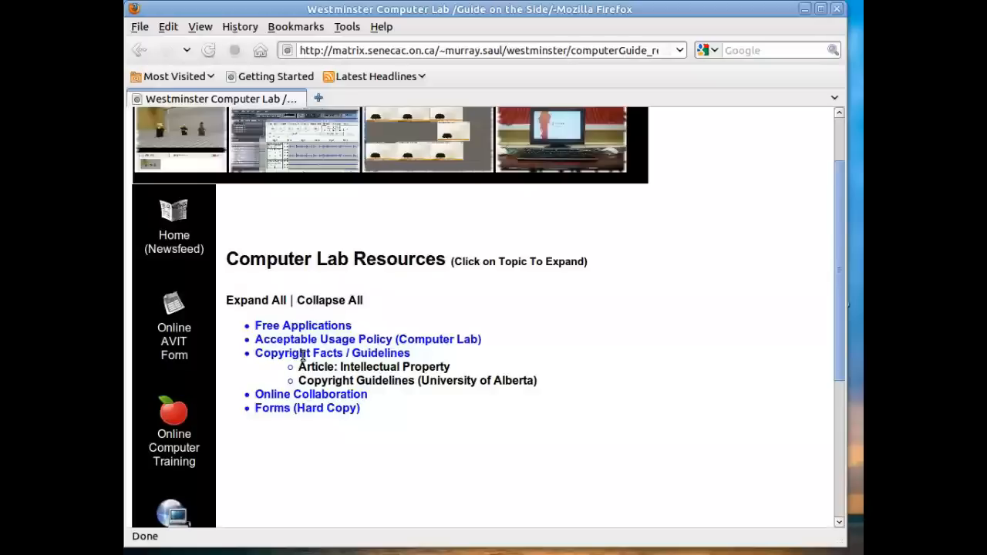
{"action": "left_click", "coordinate": [301, 354]}
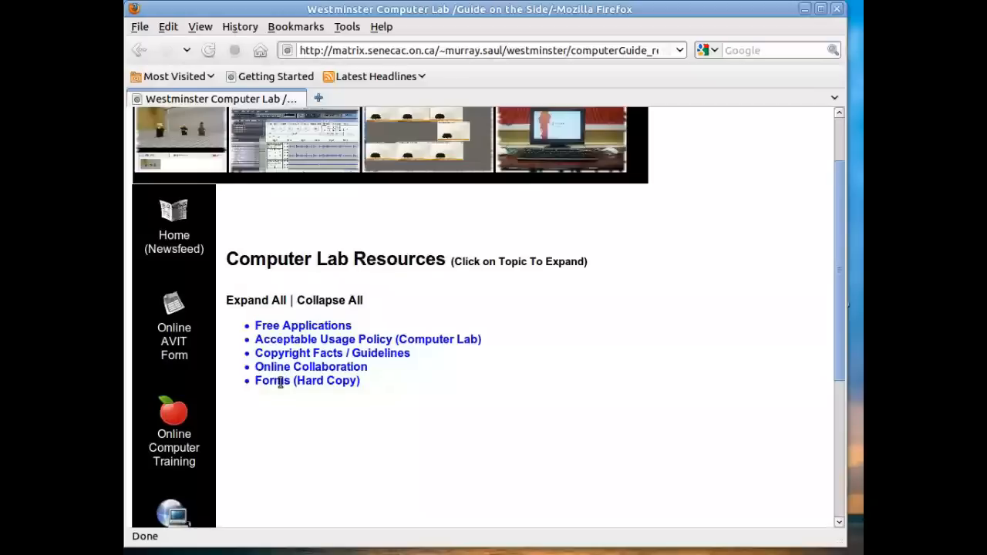
{"action": "left_click", "coordinate": [281, 383]}
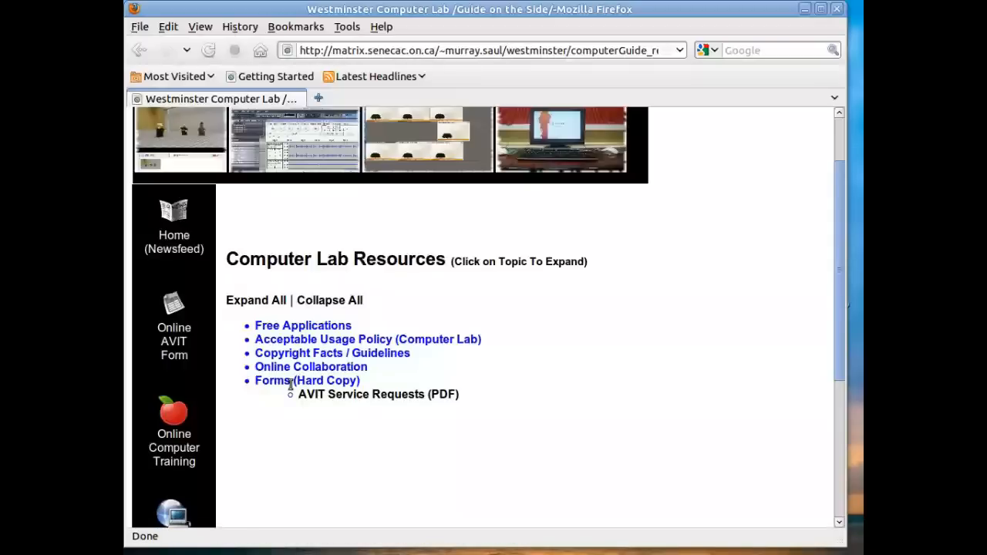
{"action": "left_click", "coordinate": [291, 385]}
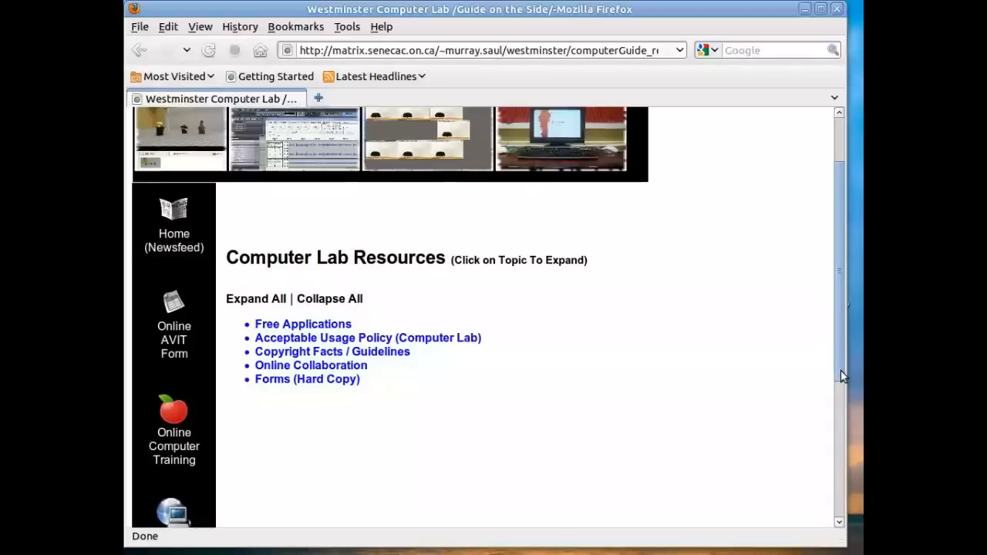
{"action": "mouse_move", "coordinate": [841, 369]}
{"action": "left_mouse_down"}
{"action": "mouse_move", "coordinate": [840, 459]}
{"action": "mouse_move", "coordinate": [841, 301]}
{"action": "left_mouse_up"}
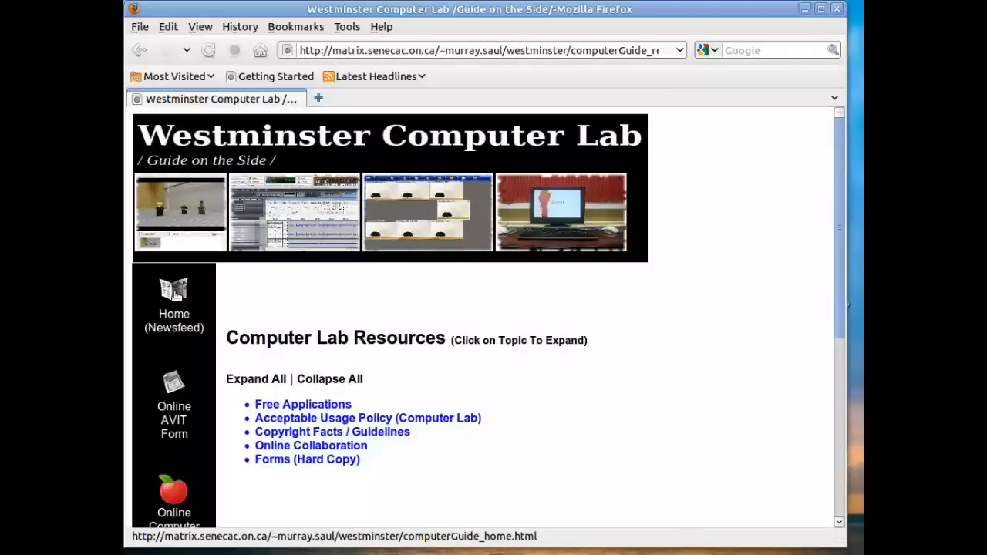
{"action": "left_click", "coordinate": [175, 292]}
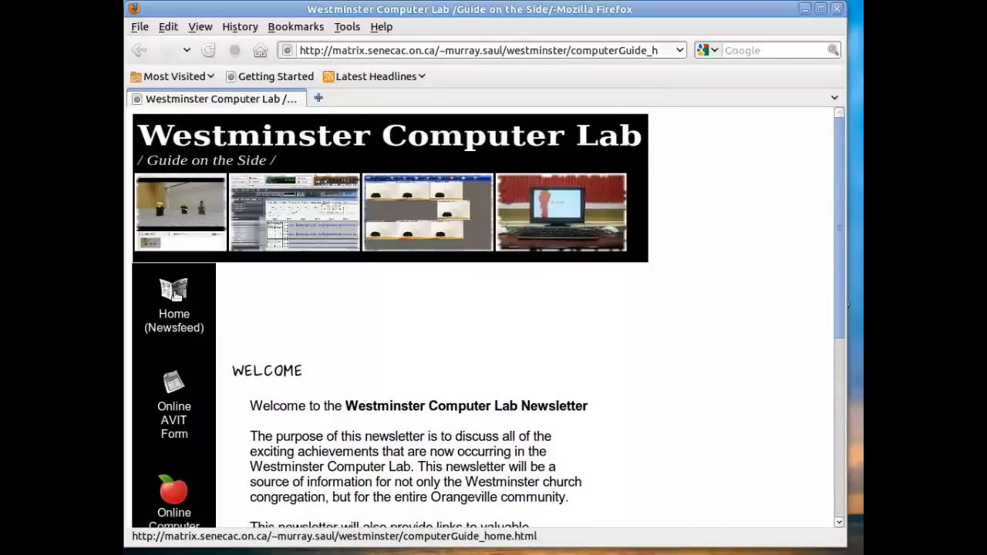